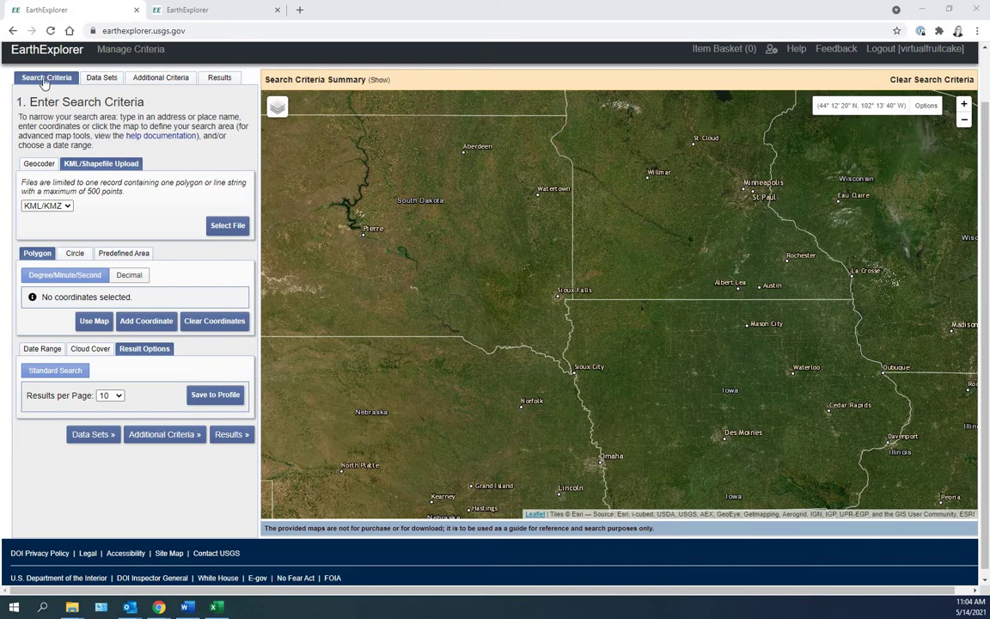
pyautogui.click(36, 165)
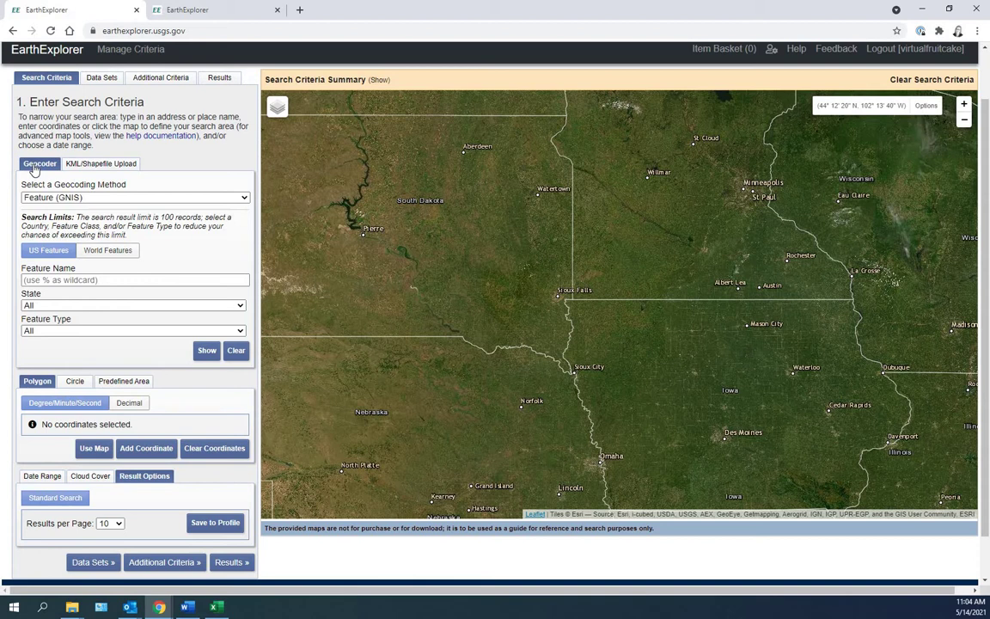
pyautogui.click(68, 199)
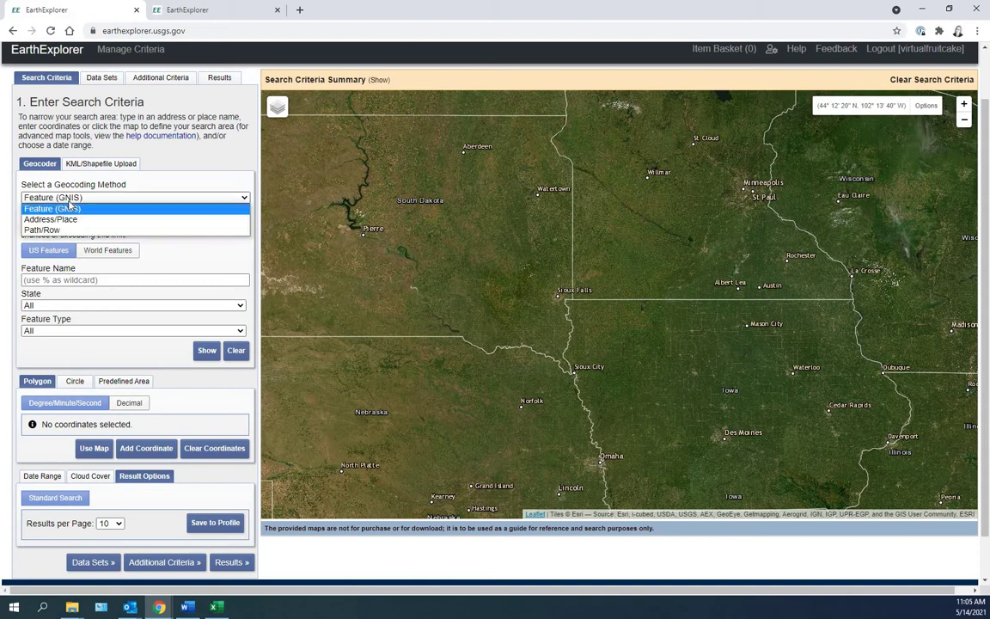
pyautogui.click(69, 207)
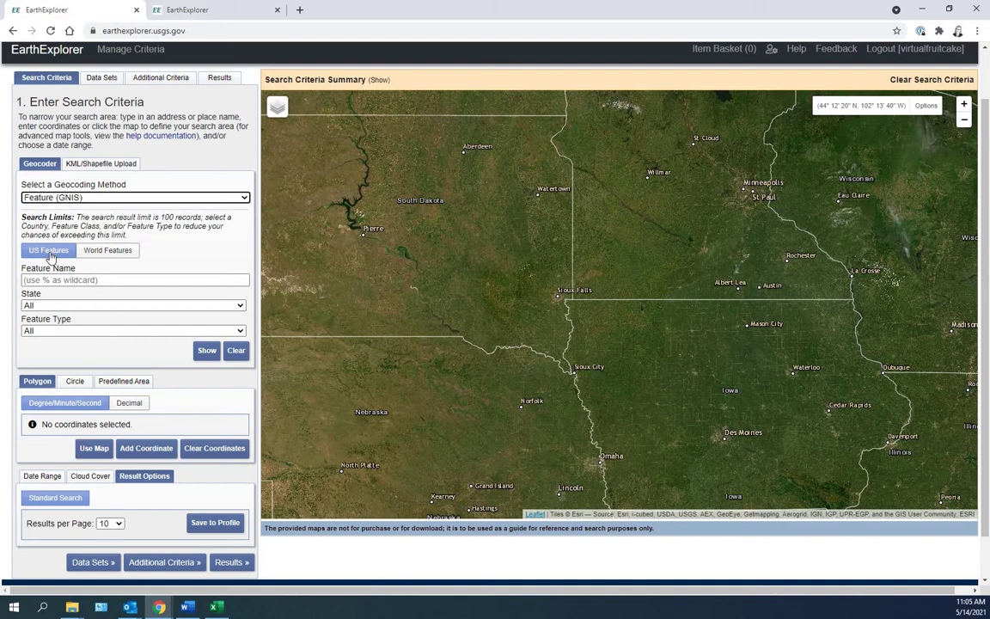
pyautogui.click(50, 307)
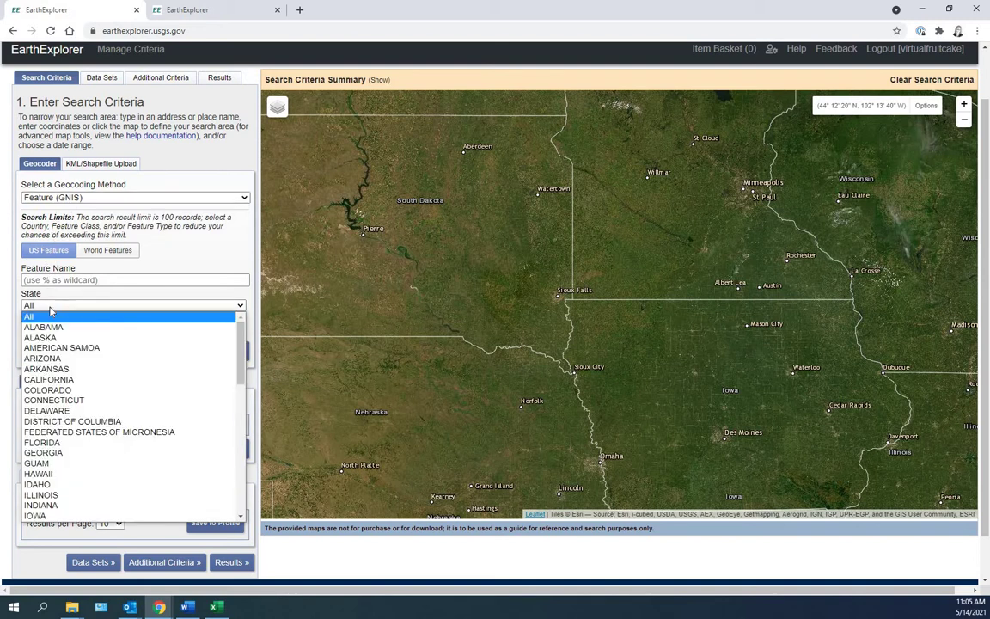
pyautogui.click(49, 308)
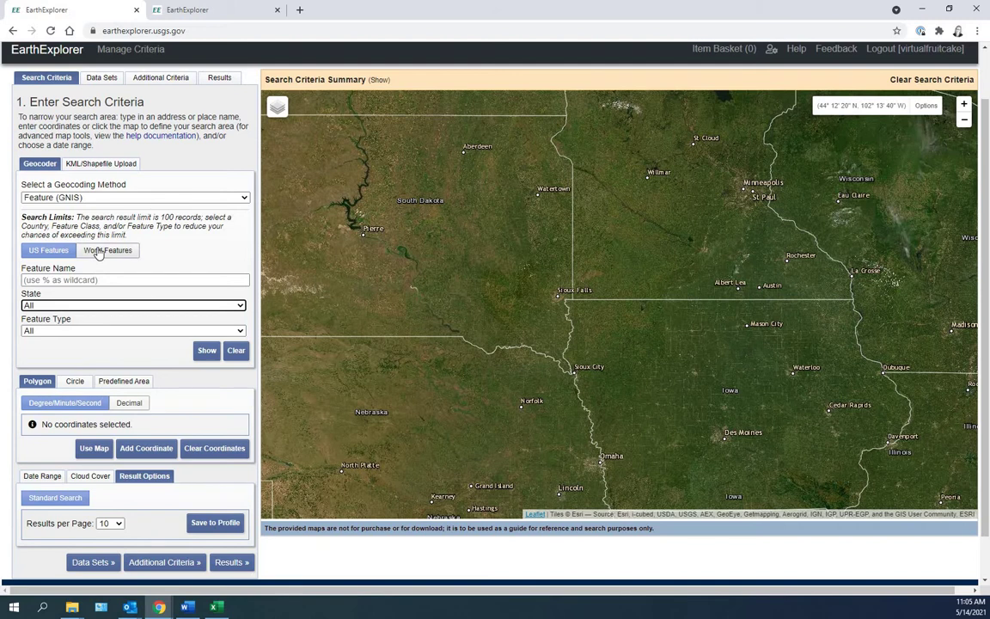
pyautogui.click(98, 251)
pyautogui.click(92, 306)
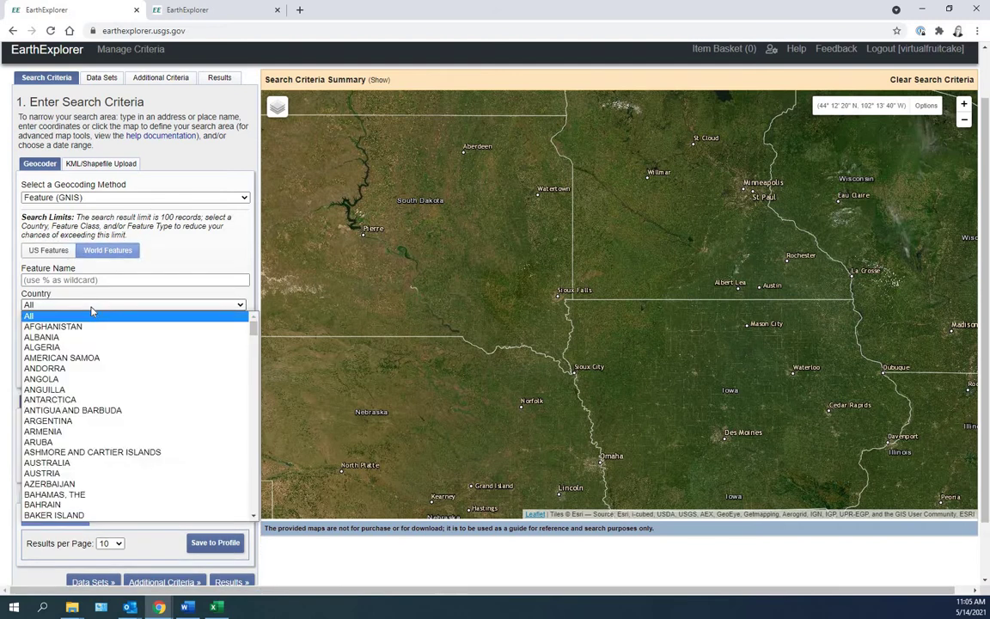
pyautogui.click(92, 311)
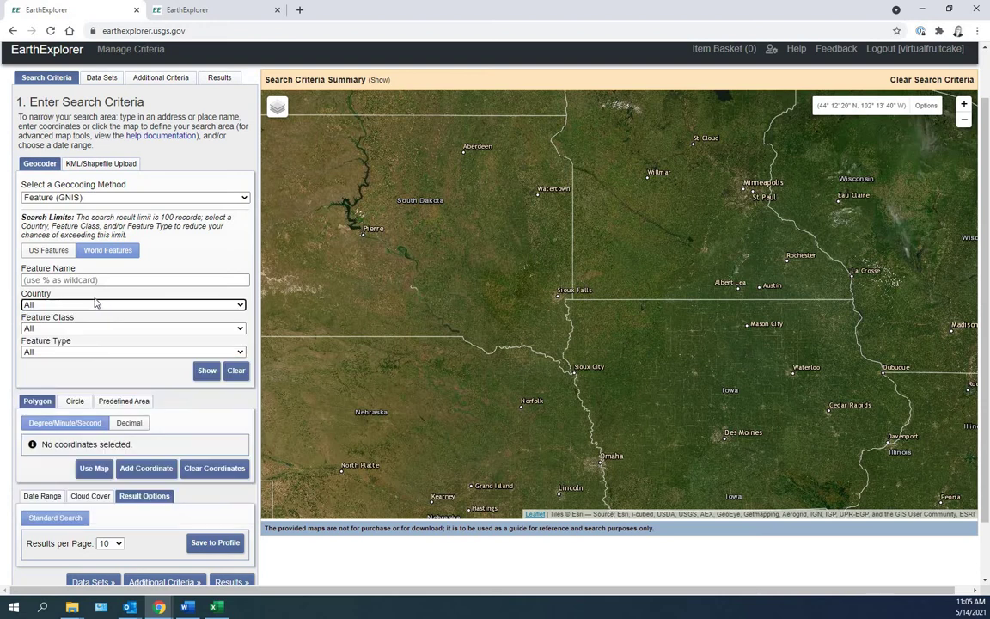
pyautogui.click(101, 166)
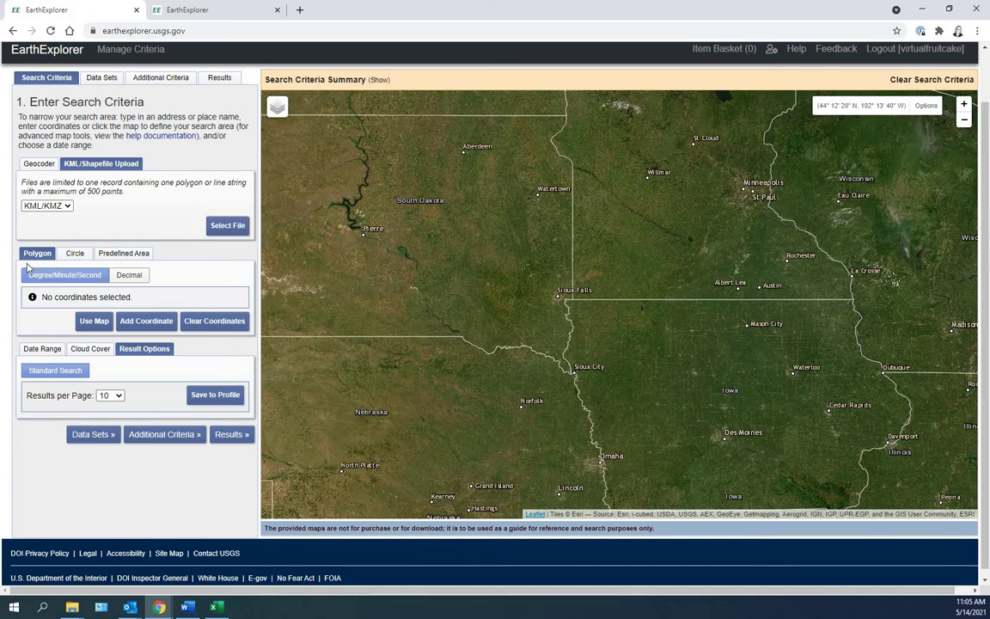
pyautogui.click(75, 256)
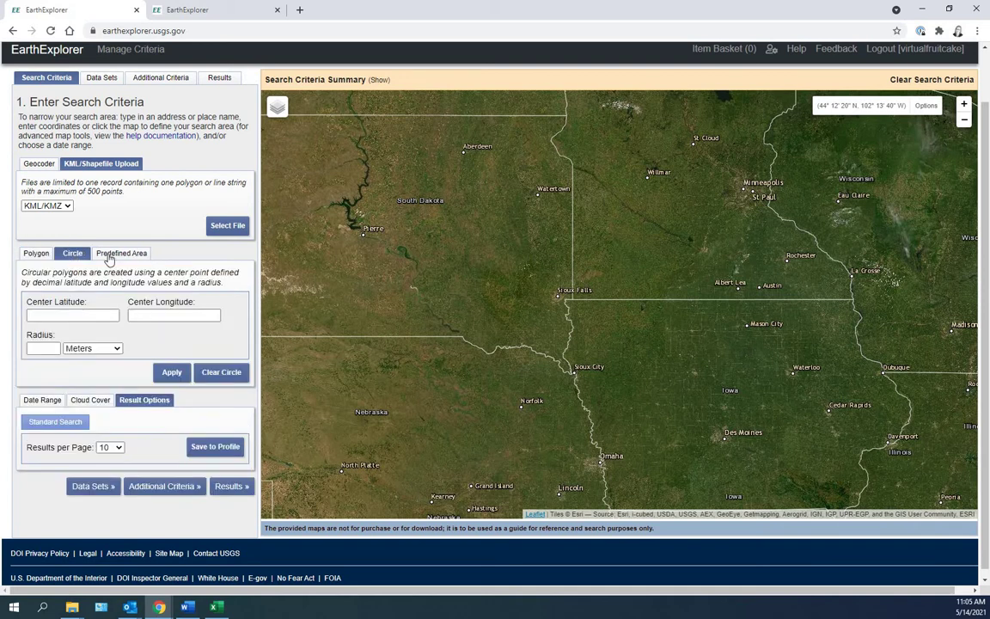
pyautogui.click(110, 256)
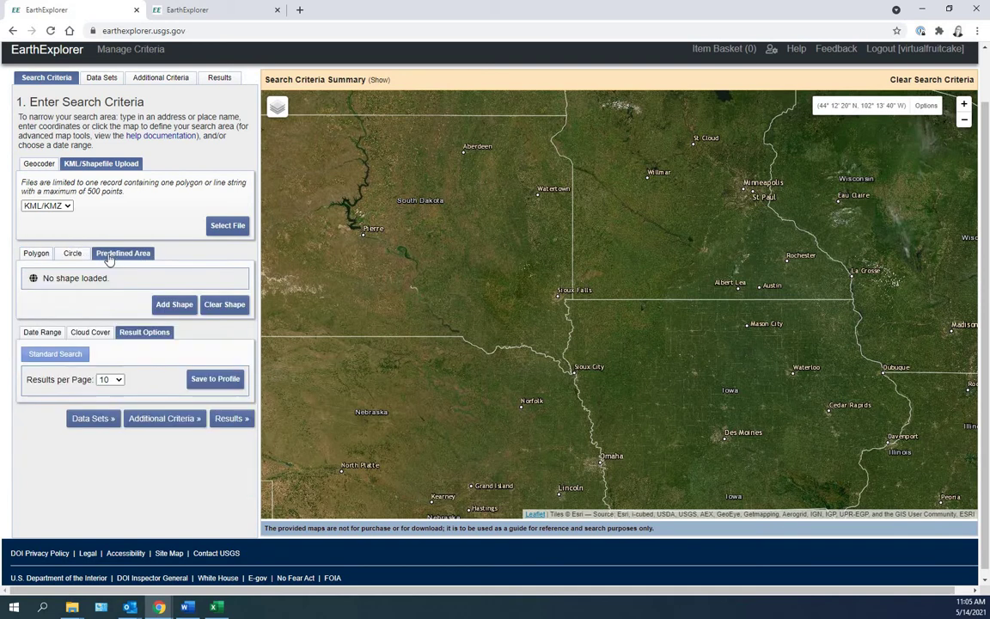
pyautogui.click(175, 305)
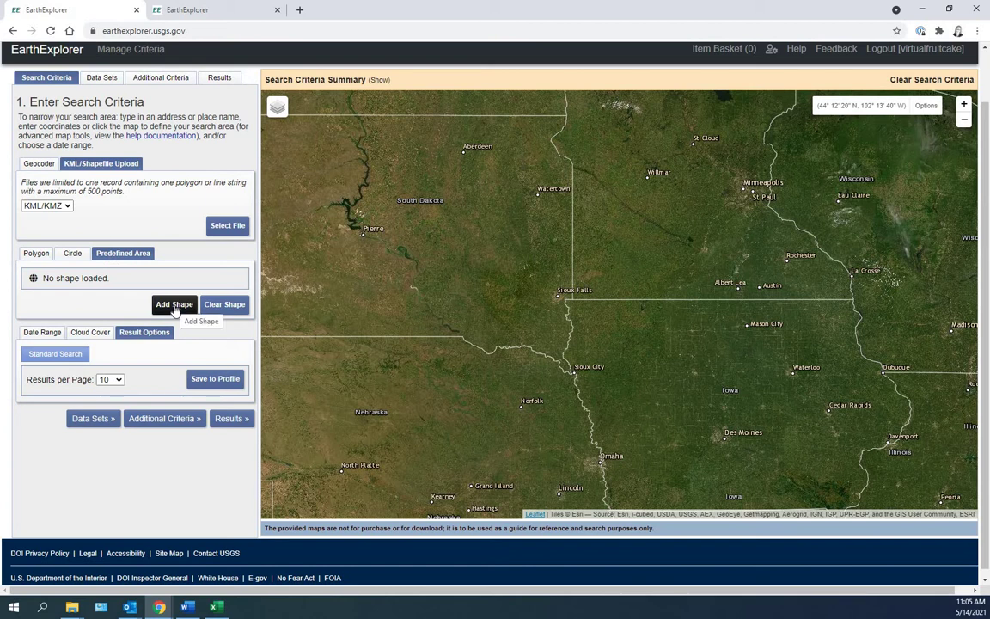
pyautogui.click(39, 335)
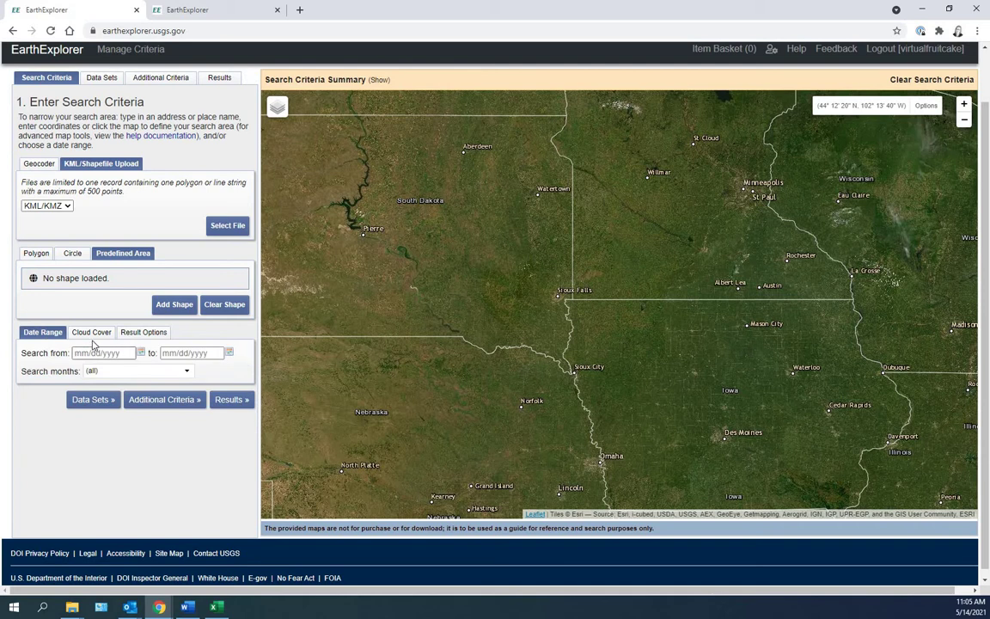
pyautogui.click(86, 335)
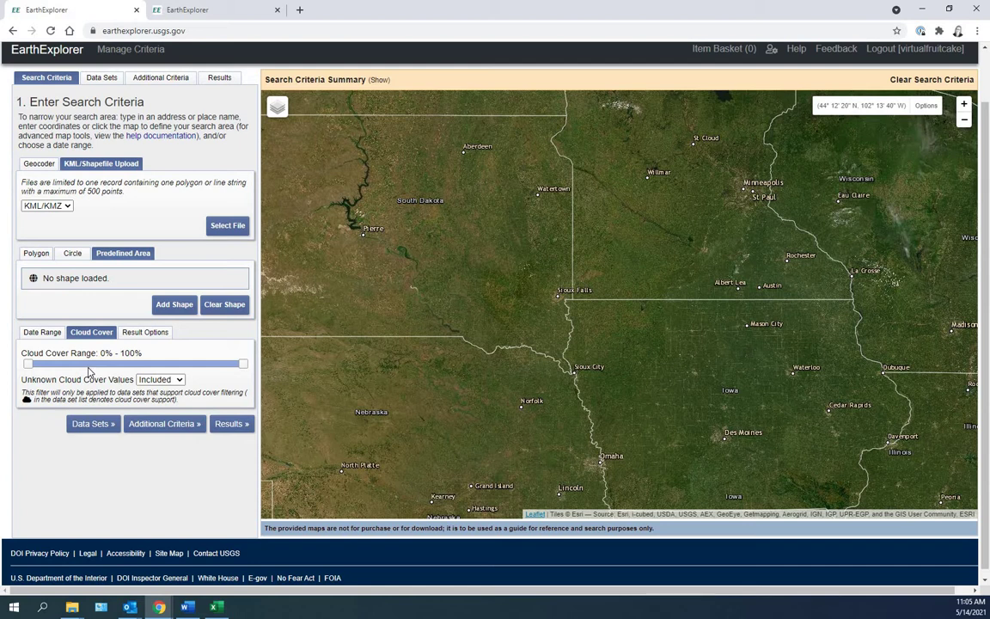
pyautogui.click(146, 335)
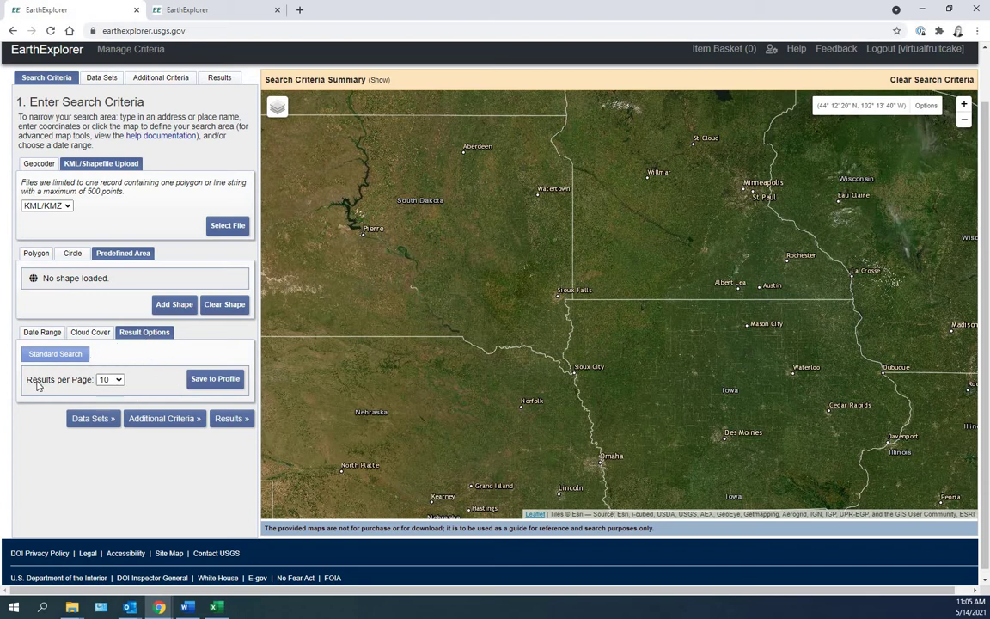
pyautogui.click(35, 253)
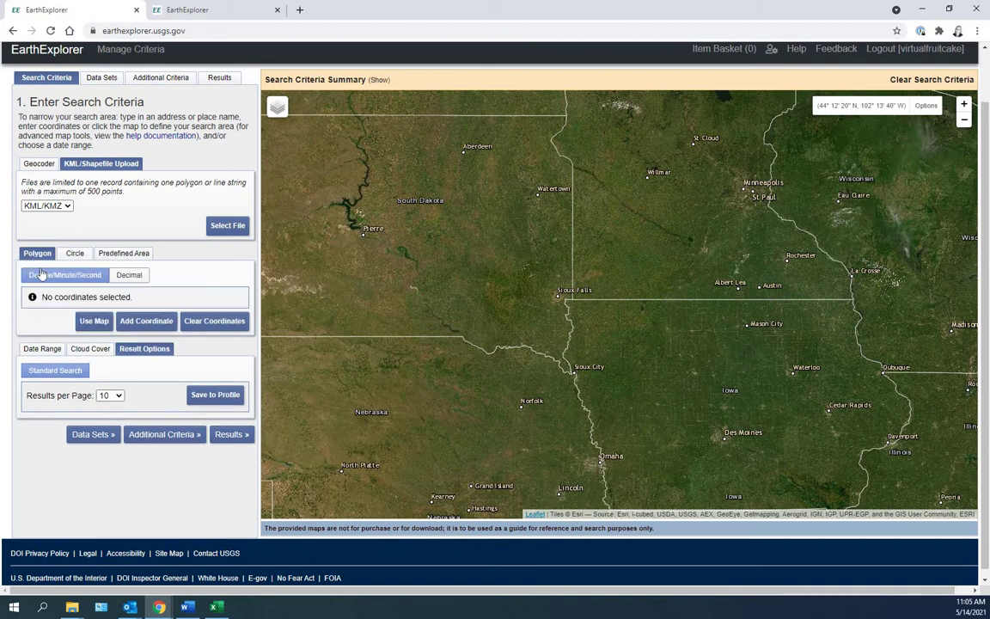
pyautogui.hotkey('alt', 'Tab')
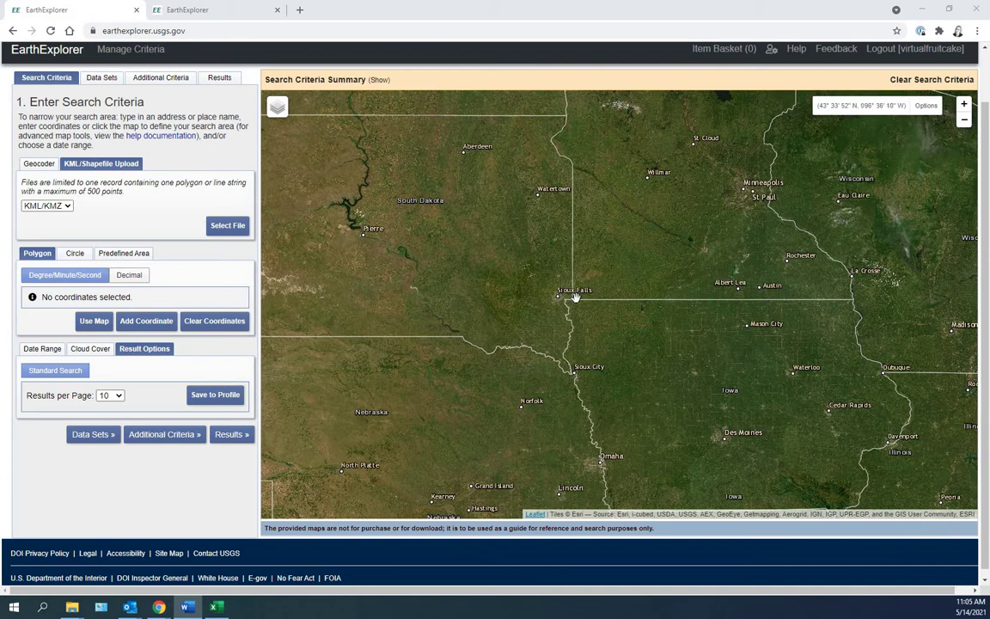
# - Zoom out to a world view and pan the map across toward Southeast Asia
pyautogui.click(965, 125)
pyautogui.click(964, 124)
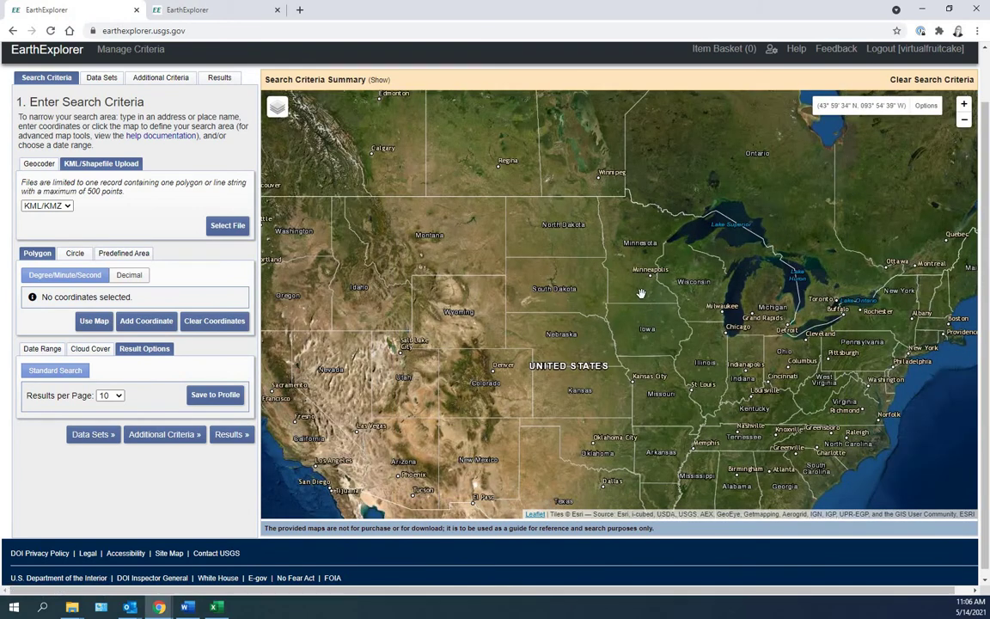
pyautogui.scroll(-1, 640, 294)
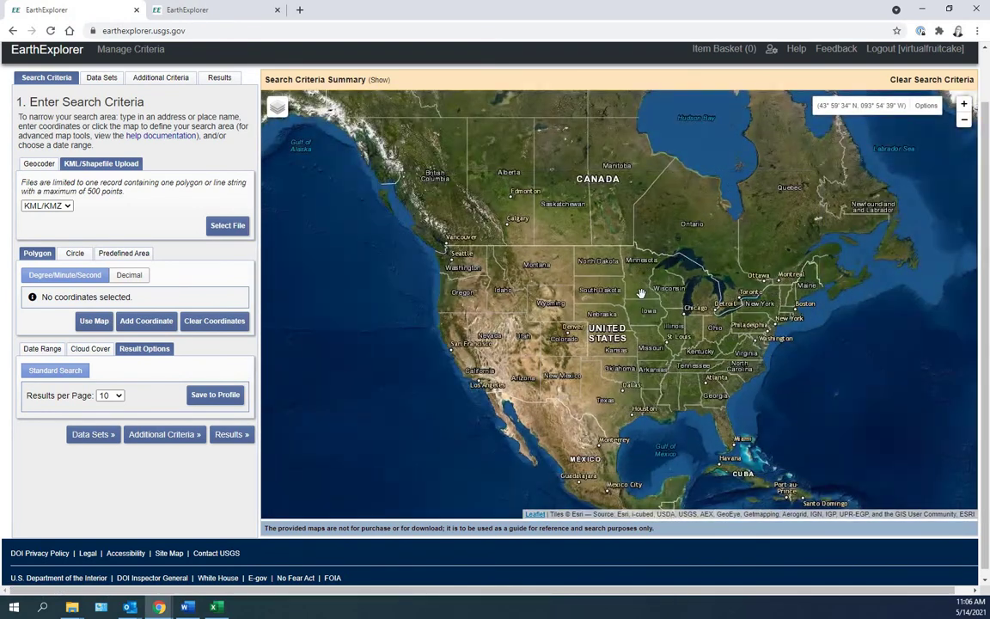
pyautogui.scroll(-1, 784, 307)
pyautogui.moveTo(785, 306); pyautogui.dragTo(607, 340)
pyautogui.moveTo(710, 382); pyautogui.dragTo(714, 313)
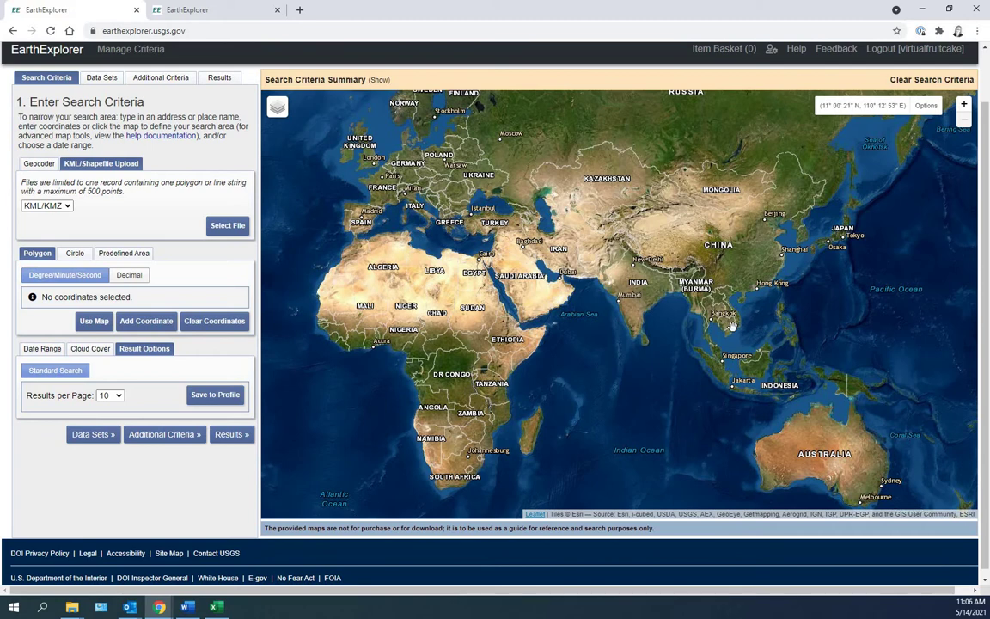
# - Zoom in on the Svay Rieng area, then back out one level to the wider border region
pyautogui.scroll(1, 725, 323)
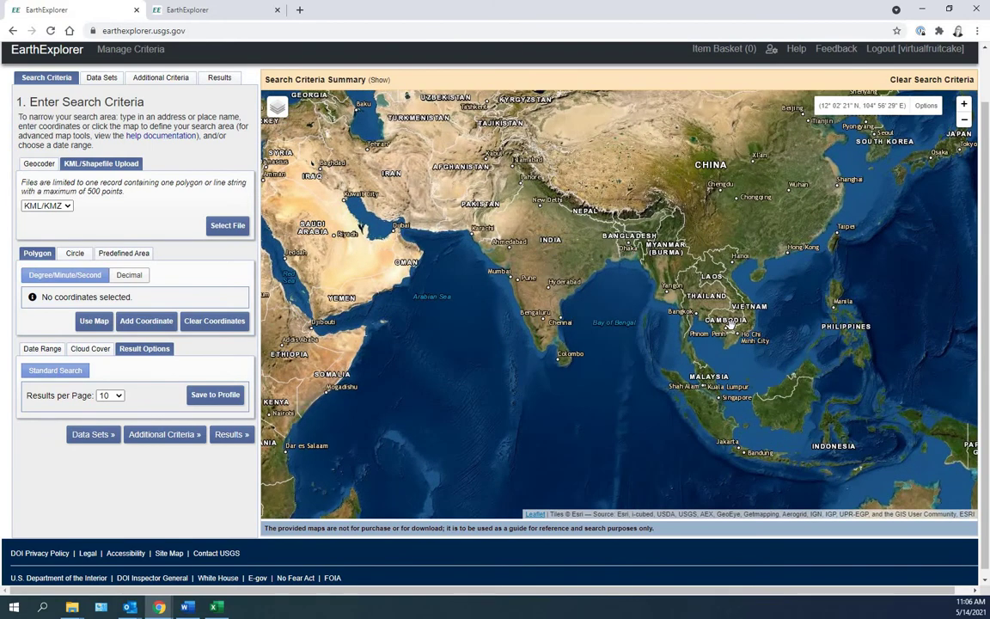
pyautogui.scroll(1, 735, 324)
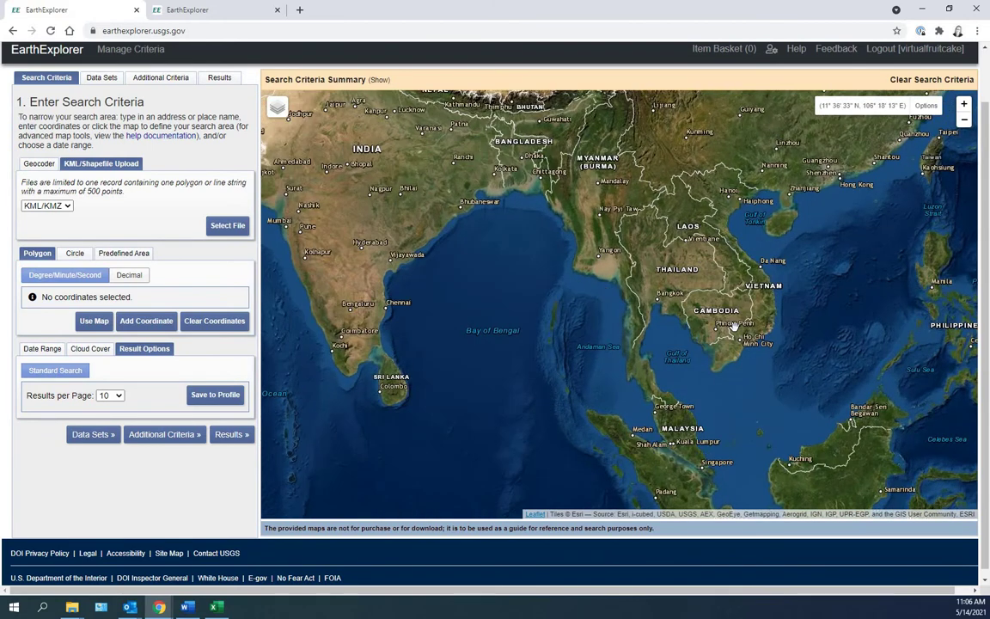
pyautogui.scroll(1, 733, 326)
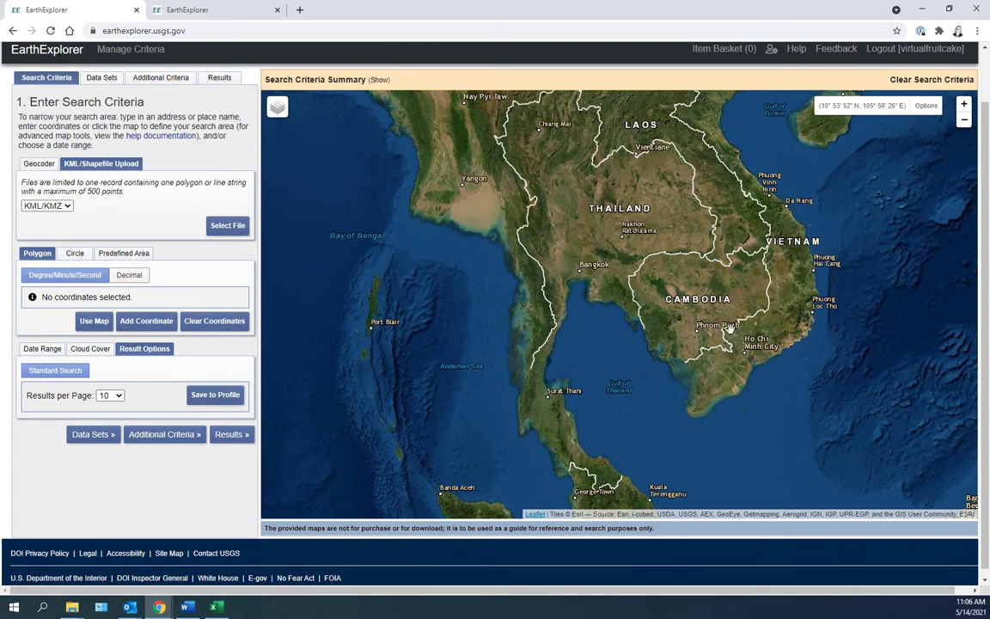
pyautogui.scroll(1, 729, 328)
pyautogui.scroll(1, 728, 328)
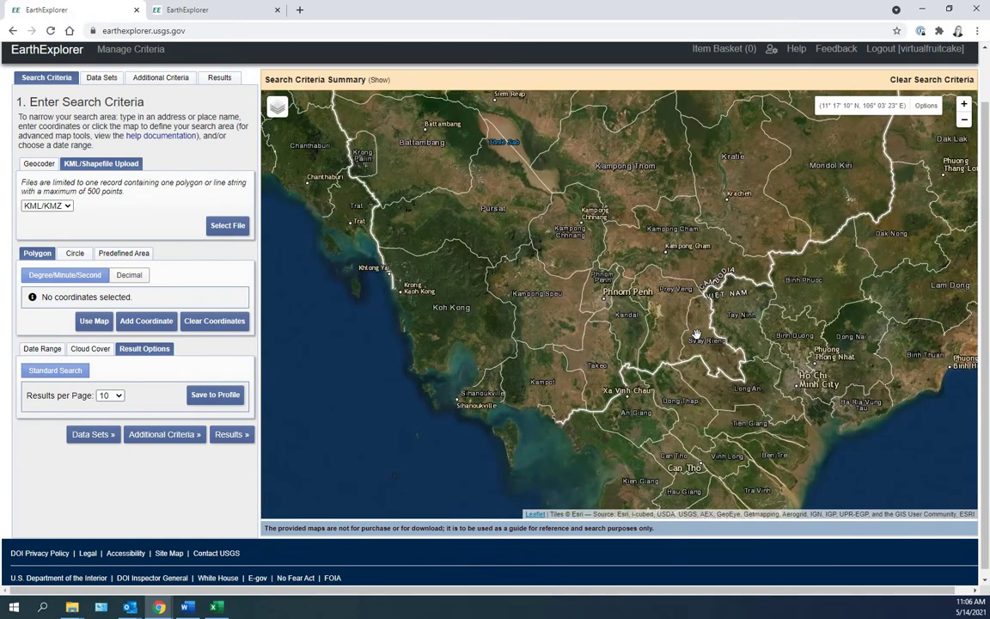
pyautogui.scroll(1, 696, 333)
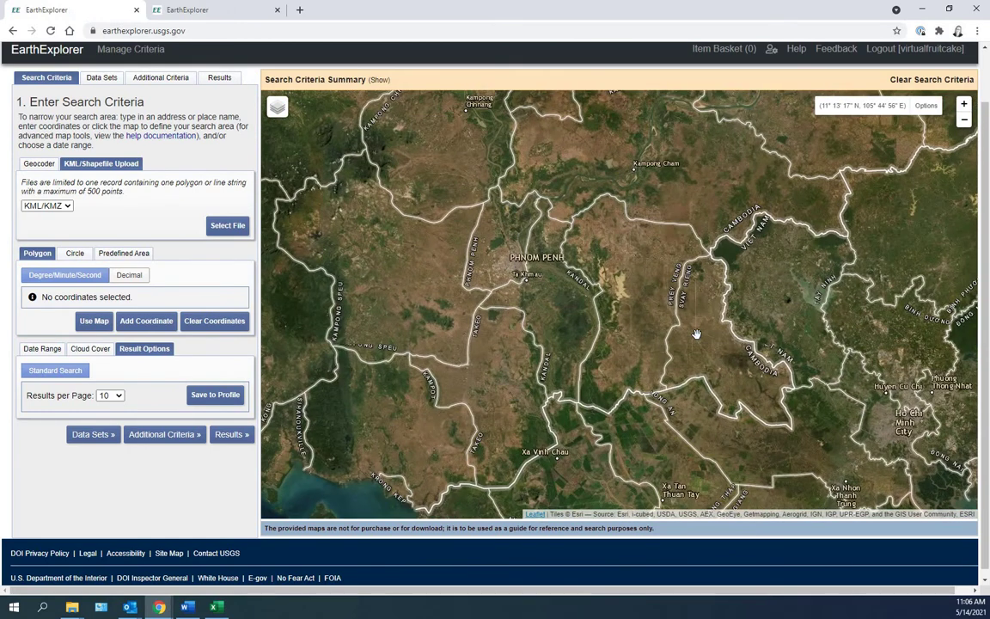
pyautogui.scroll(1, 696, 333)
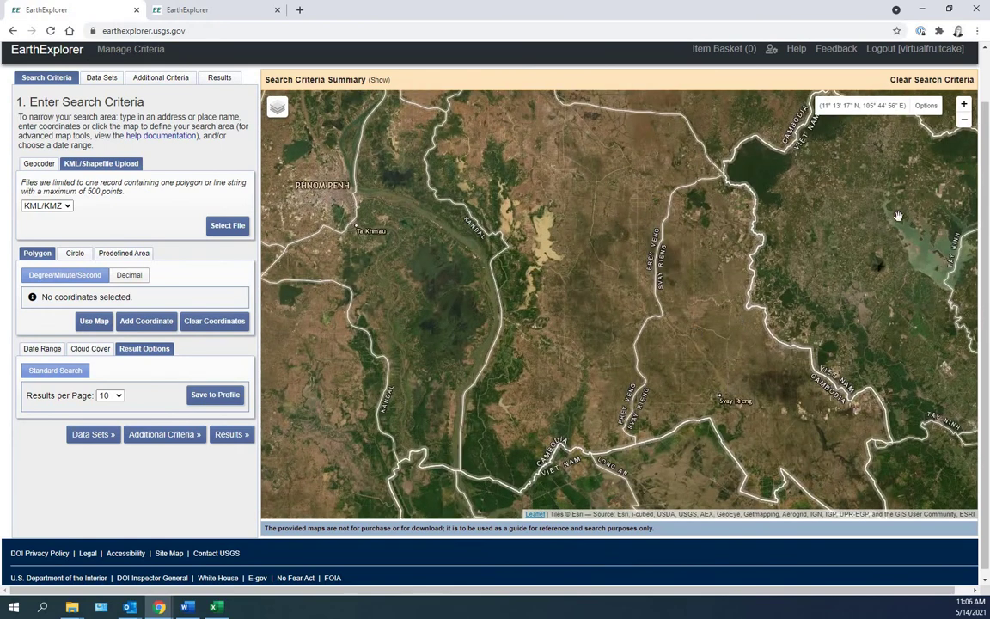
pyautogui.click(963, 120)
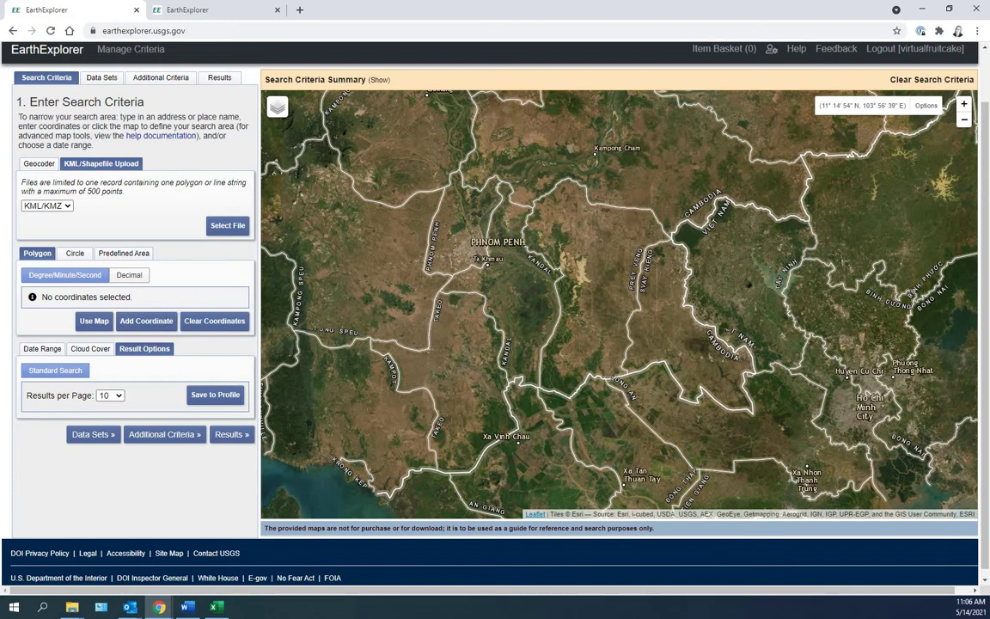
pyautogui.click(186, 607)
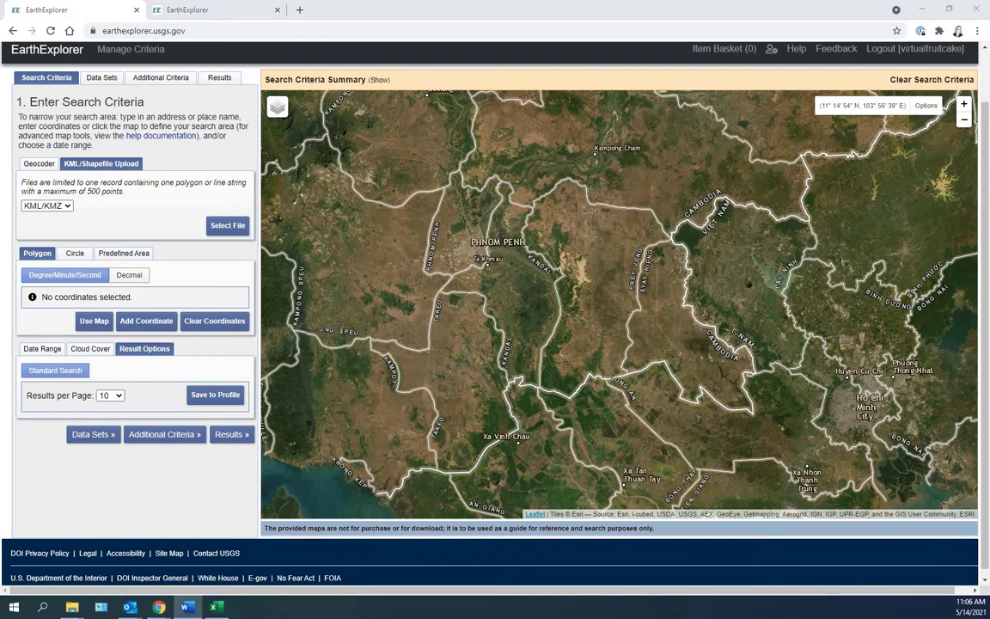
# - Create a search polygon from the visible map area and pull its corners toward the border
pyautogui.click(83, 330)
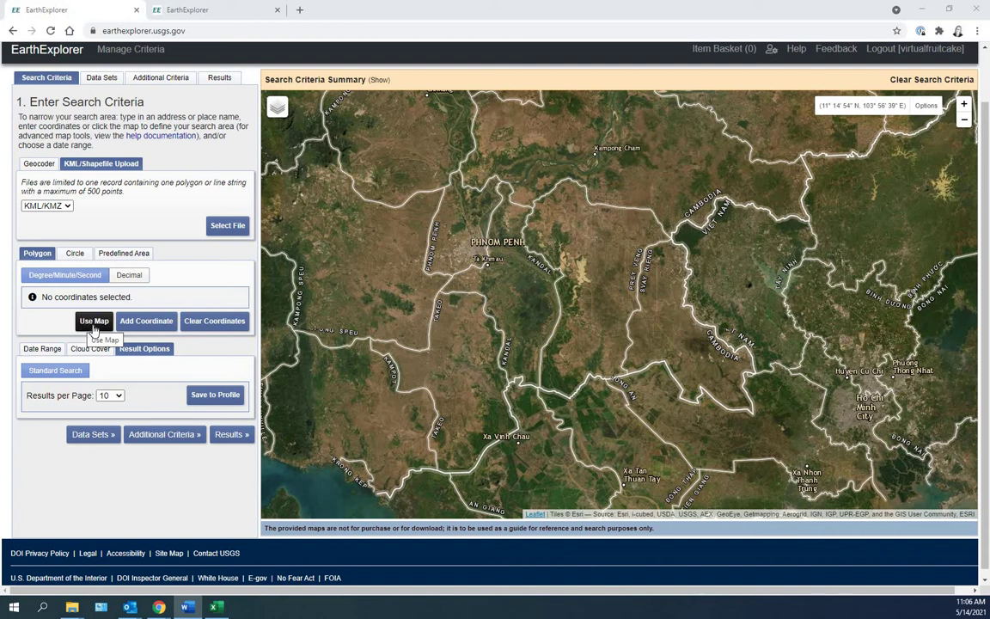
pyautogui.click(95, 324)
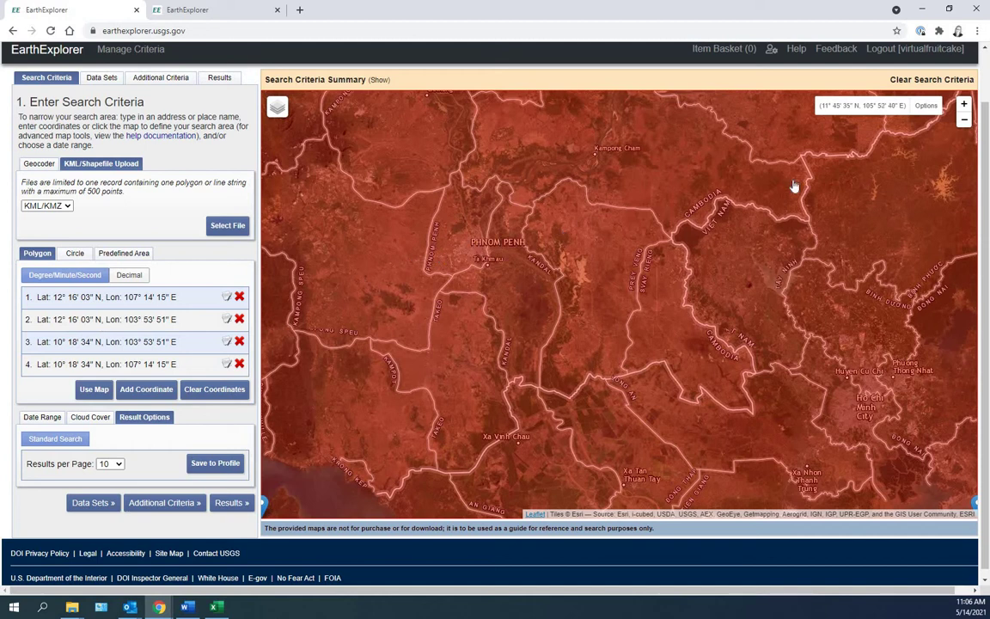
pyautogui.click(964, 121)
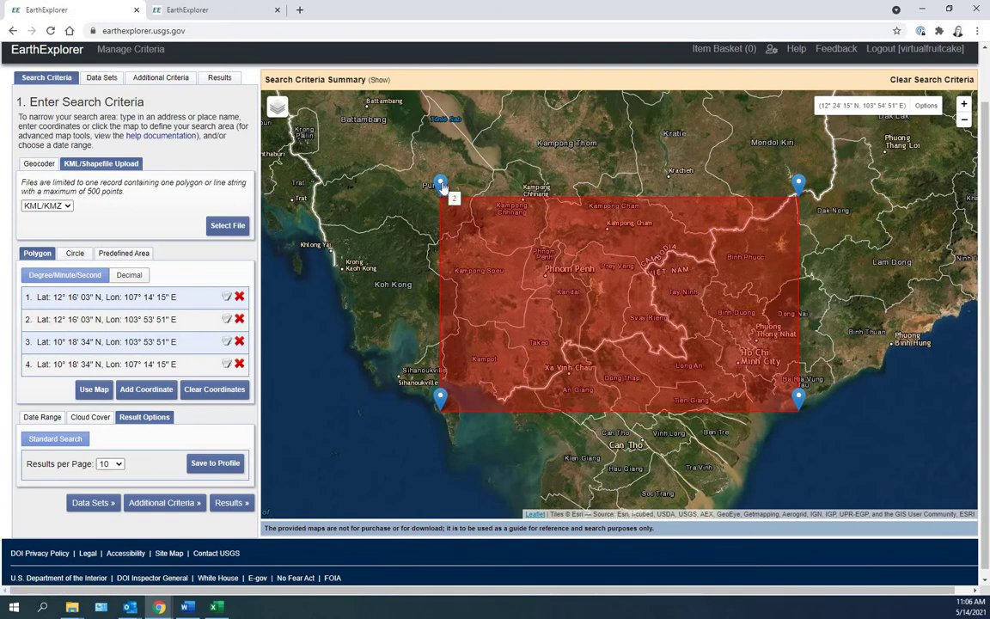
pyautogui.moveTo(436, 181); pyautogui.dragTo(572, 225)
pyautogui.moveTo(445, 398)
pyautogui.mouseDown()
pyautogui.moveTo(507, 361)
pyautogui.moveTo(572, 298)
pyautogui.moveTo(563, 293)
pyautogui.moveTo(602, 280)
pyautogui.moveTo(653, 282)
pyautogui.mouseUp()
pyautogui.click(571, 279)
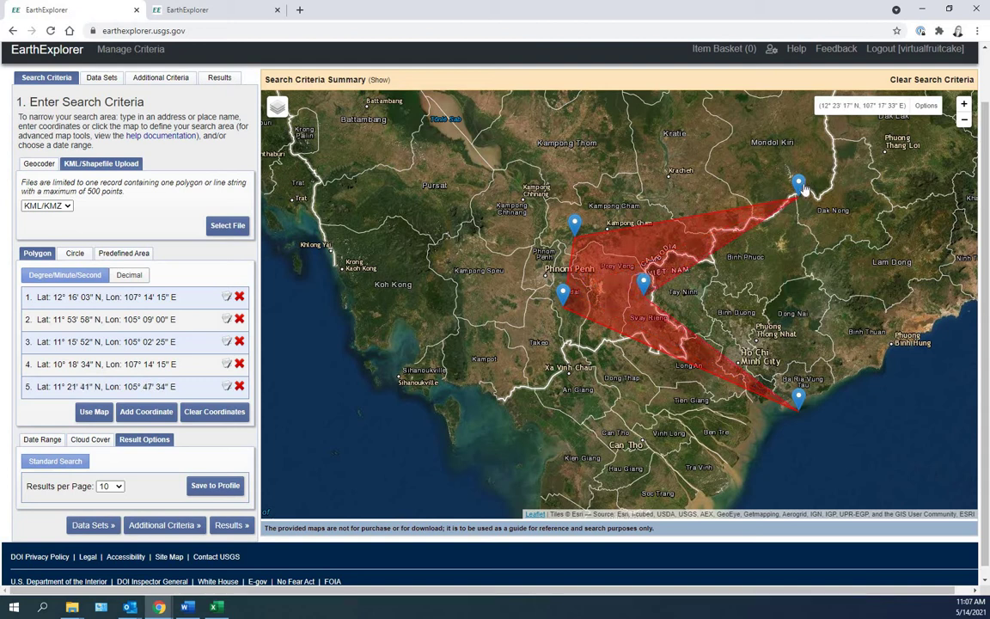
pyautogui.moveTo(803, 189); pyautogui.dragTo(664, 256)
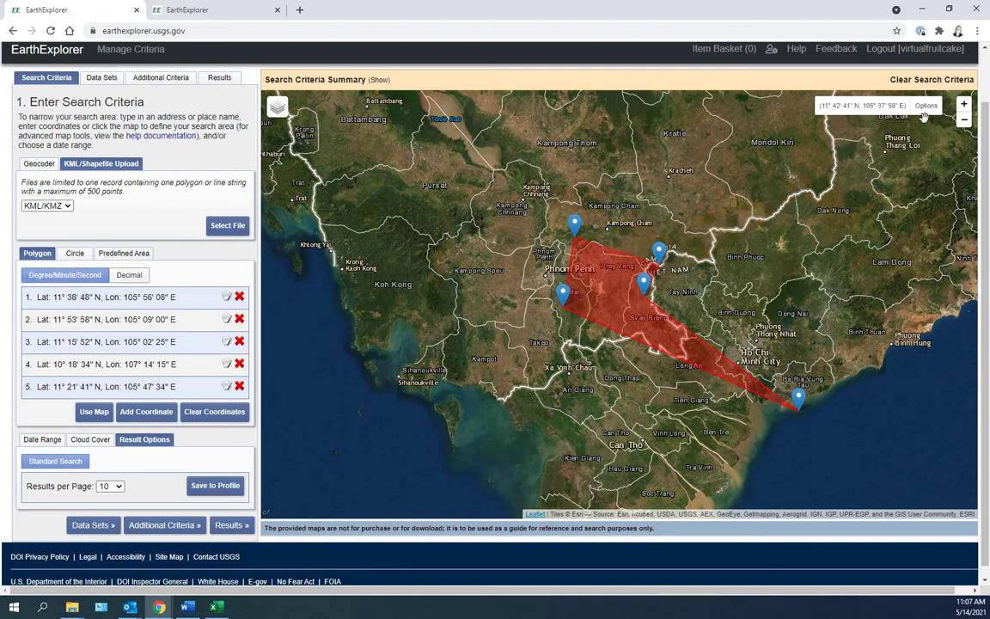
# - Add a vertex and move vertices toward Kampong Cham, Svay Rieng and Xa Vinh Chau
pyautogui.click(964, 107)
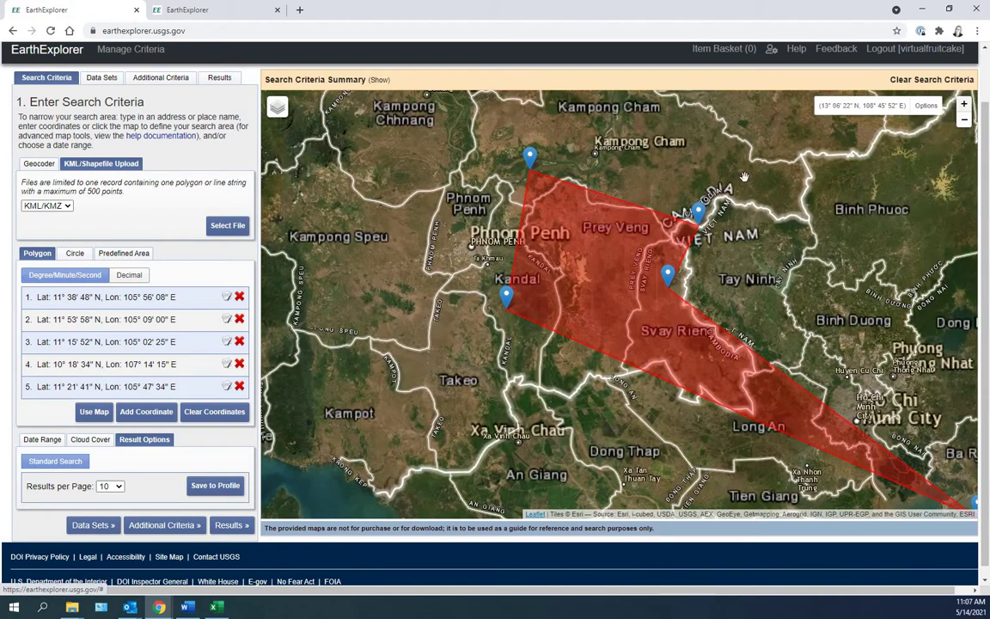
pyautogui.moveTo(697, 211); pyautogui.dragTo(685, 211)
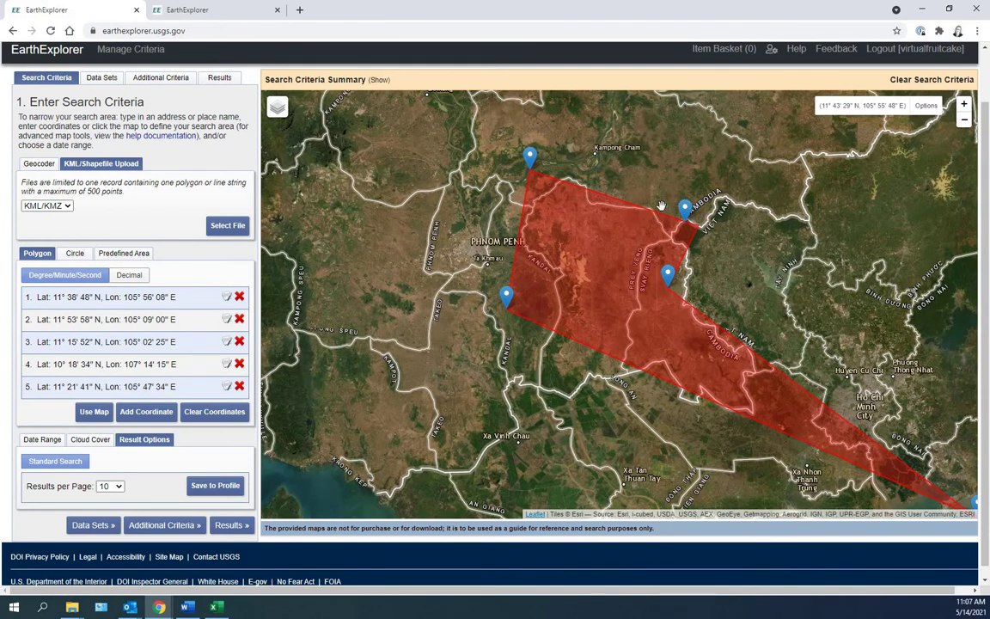
pyautogui.doubleClick(685, 209)
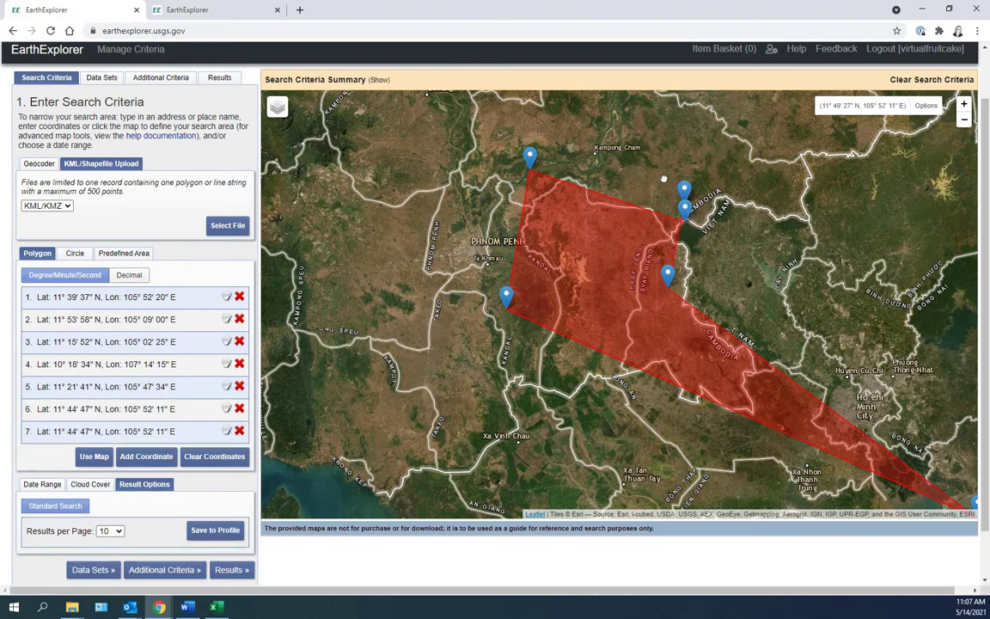
pyautogui.moveTo(685, 208); pyautogui.dragTo(585, 162)
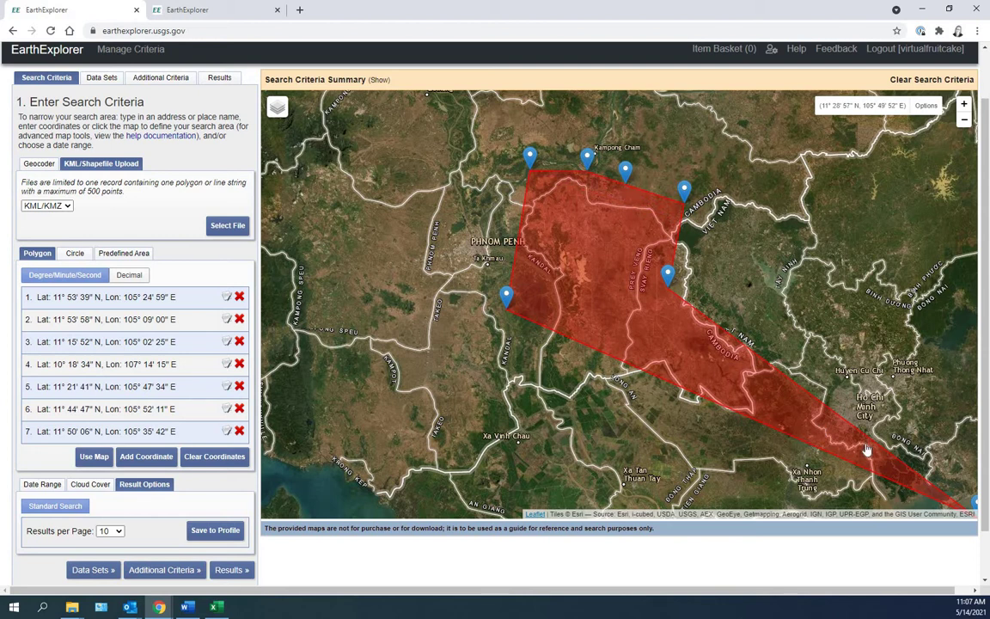
pyautogui.moveTo(974, 503)
pyautogui.mouseDown()
pyautogui.moveTo(774, 409)
pyautogui.moveTo(645, 333)
pyautogui.moveTo(640, 277)
pyautogui.mouseUp()
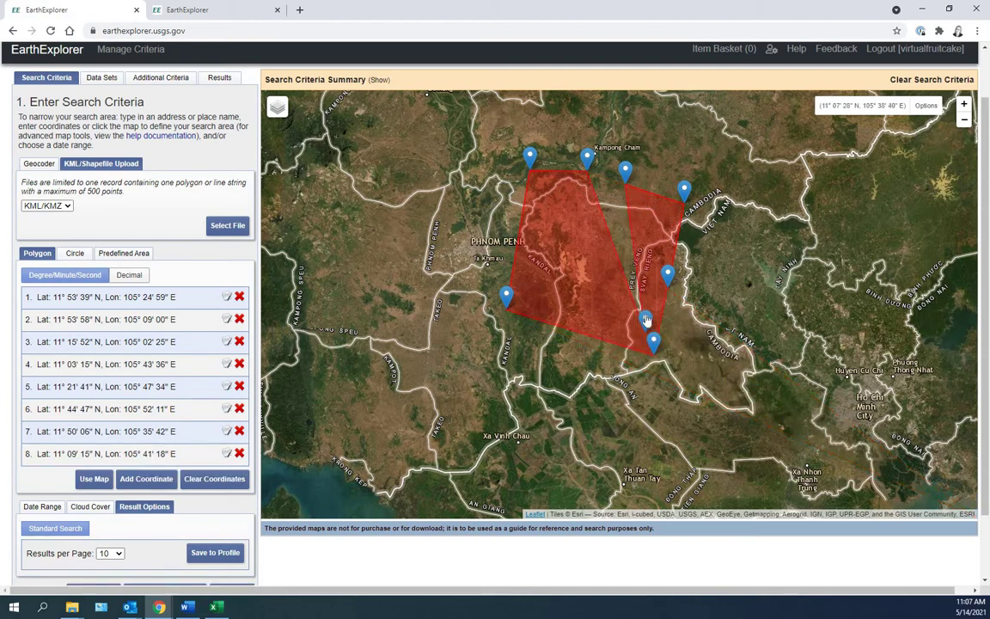
pyautogui.click(608, 173)
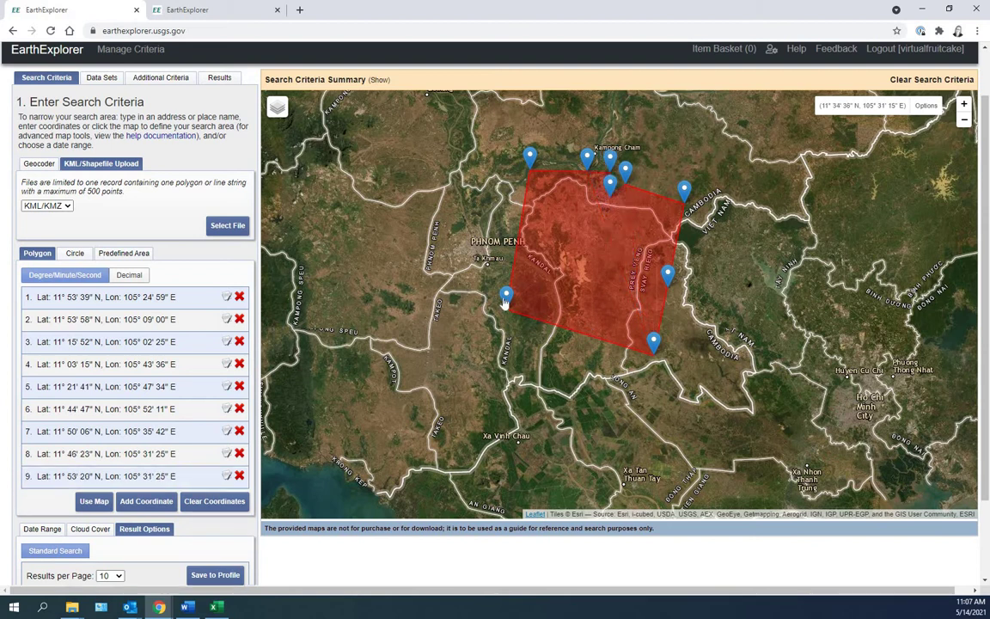
pyautogui.moveTo(497, 399); pyautogui.dragTo(532, 401)
pyautogui.moveTo(653, 343); pyautogui.dragTo(644, 375)
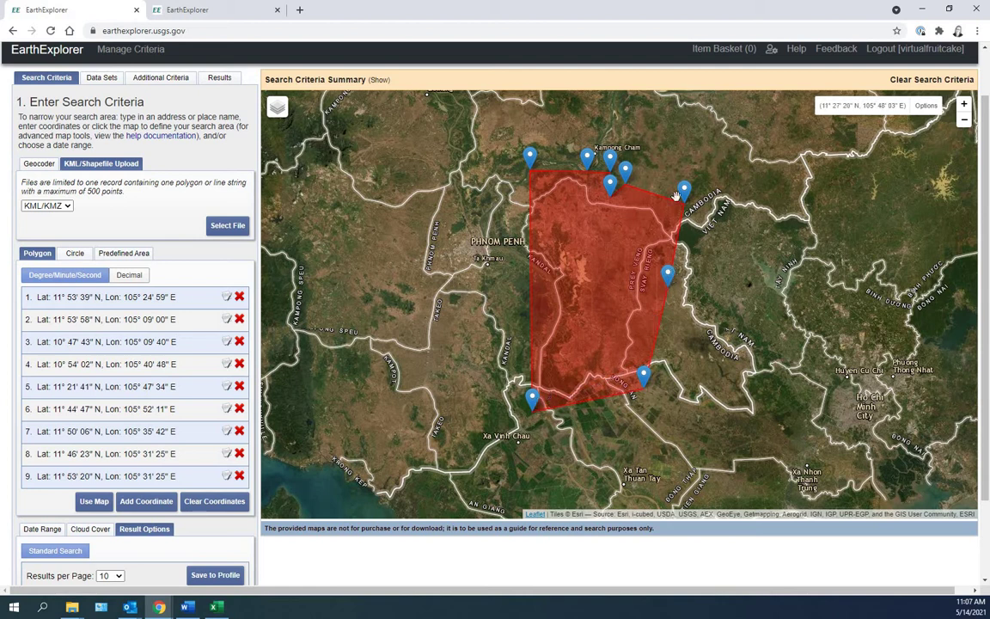
# - Add a 10th vertex and fine-tune the vertices around Phnom Penh and along the border
pyautogui.moveTo(526, 164)
pyautogui.mouseDown()
pyautogui.moveTo(530, 331)
pyautogui.moveTo(527, 303)
pyautogui.mouseUp()
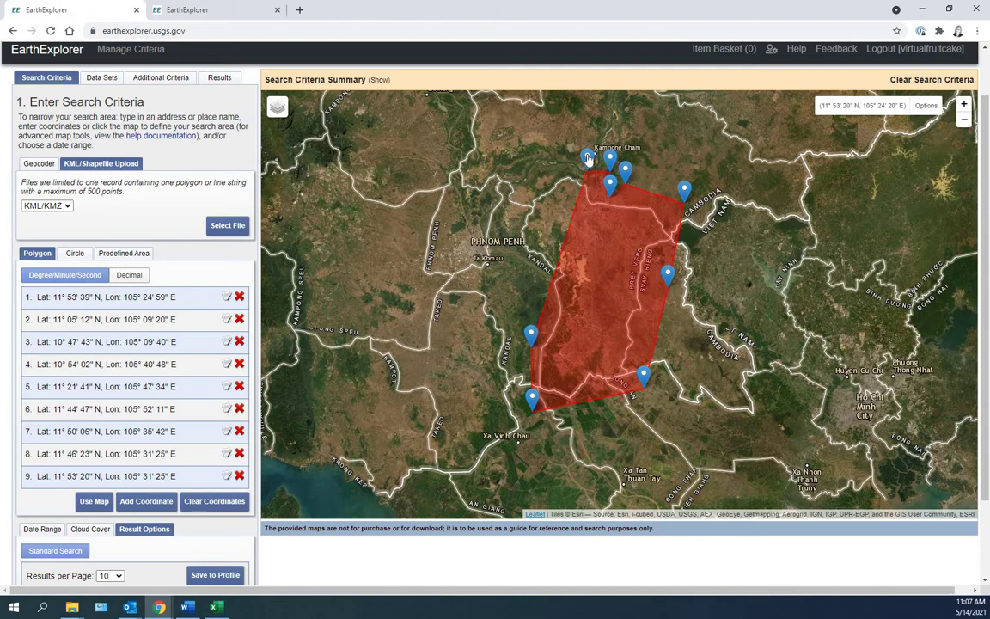
pyautogui.moveTo(587, 159)
pyautogui.mouseDown()
pyautogui.moveTo(530, 280)
pyautogui.moveTo(534, 293)
pyautogui.mouseUp()
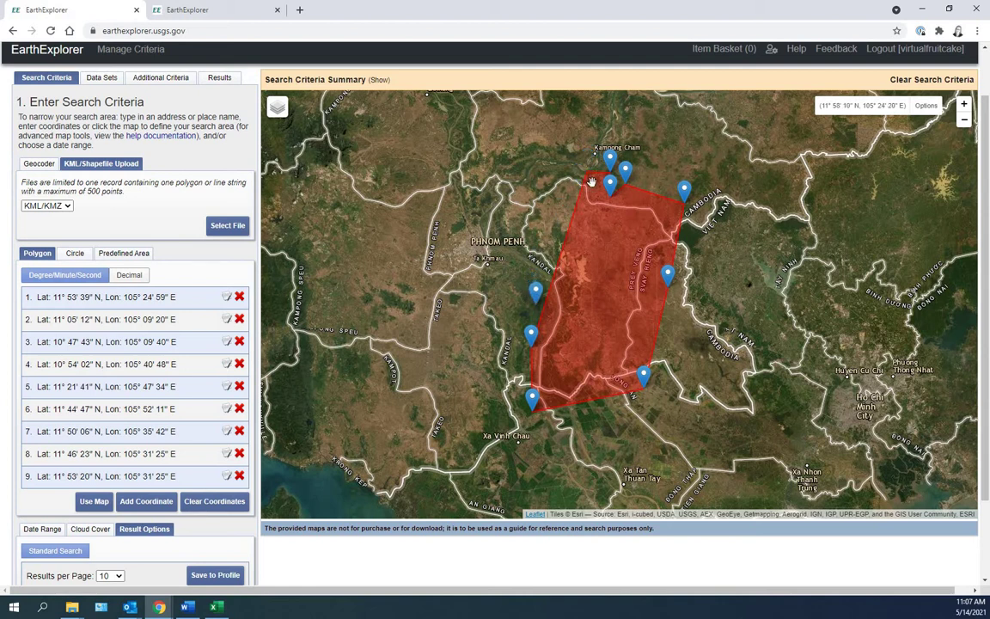
pyautogui.moveTo(527, 245); pyautogui.dragTo(523, 257)
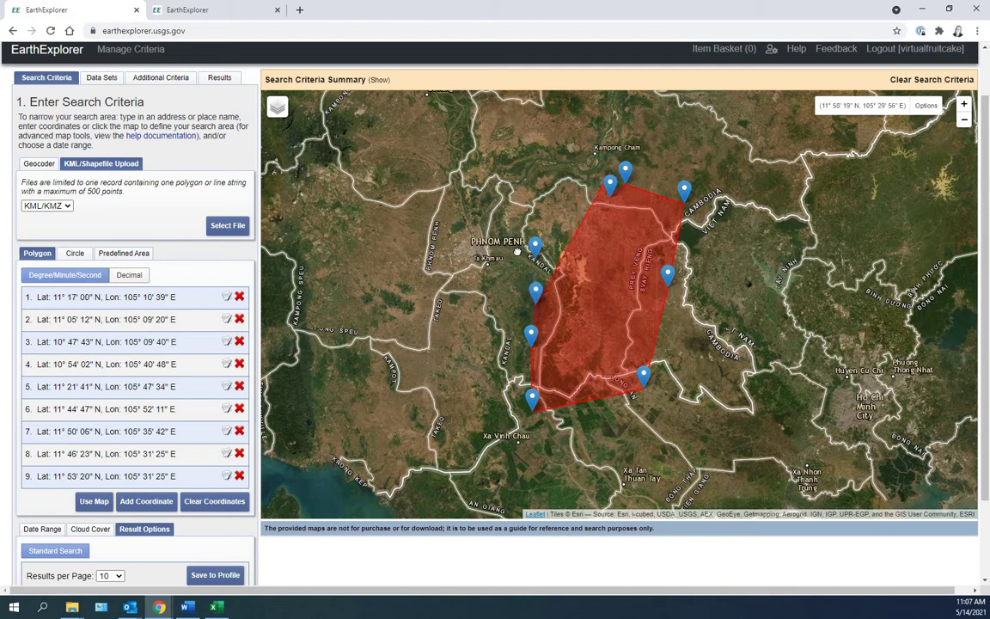
pyautogui.click(512, 174)
pyautogui.moveTo(523, 258)
pyautogui.mouseDown()
pyautogui.moveTo(514, 253)
pyautogui.moveTo(531, 202)
pyautogui.moveTo(564, 166)
pyautogui.moveTo(518, 180)
pyautogui.moveTo(517, 251)
pyautogui.mouseUp()
pyautogui.moveTo(564, 159)
pyautogui.mouseDown()
pyautogui.moveTo(513, 148)
pyautogui.moveTo(455, 172)
pyautogui.moveTo(504, 199)
pyautogui.moveTo(562, 166)
pyautogui.mouseUp()
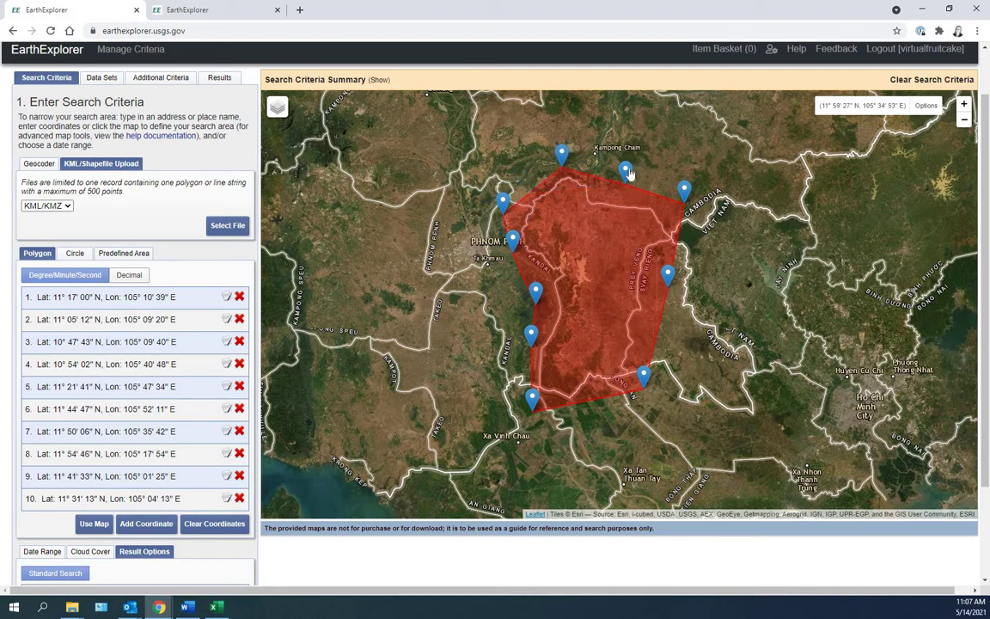
pyautogui.moveTo(501, 203)
pyautogui.mouseDown()
pyautogui.moveTo(539, 156)
pyautogui.moveTo(578, 154)
pyautogui.moveTo(634, 179)
pyautogui.moveTo(596, 157)
pyautogui.mouseUp()
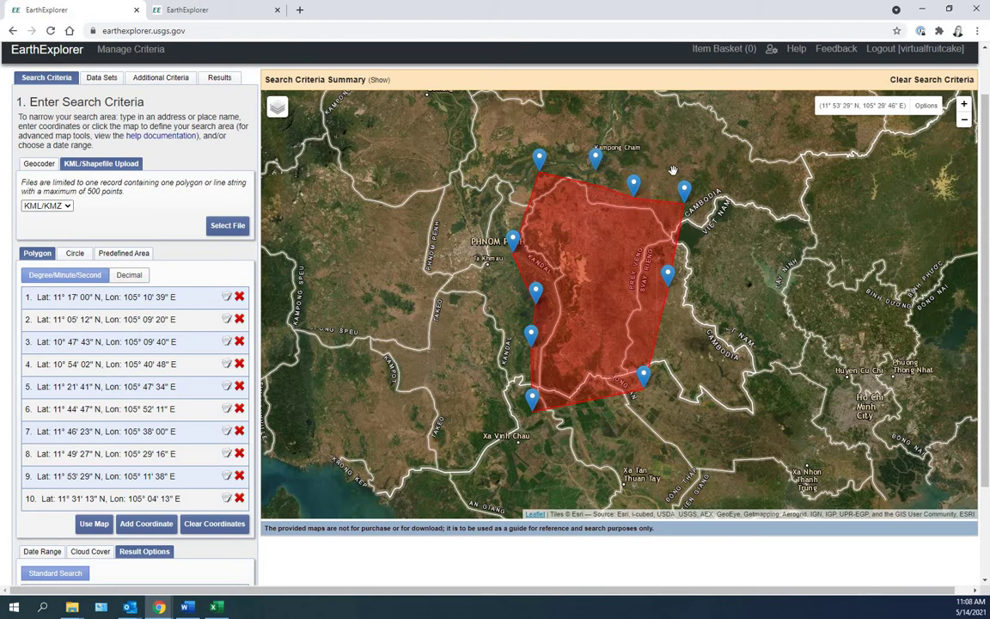
pyautogui.moveTo(686, 195); pyautogui.dragTo(681, 210)
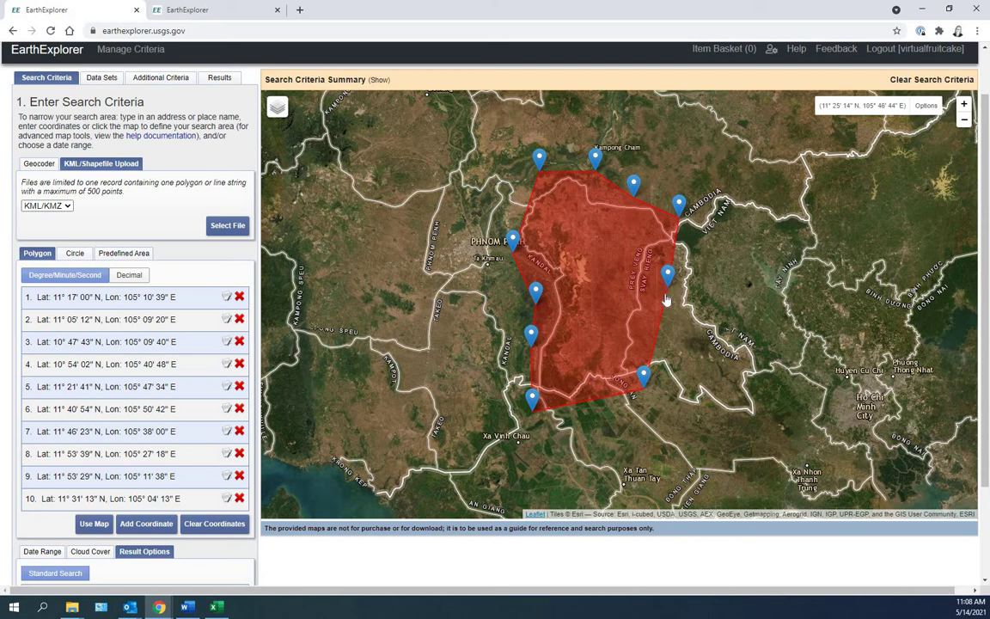
pyautogui.moveTo(536, 291); pyautogui.dragTo(536, 283)
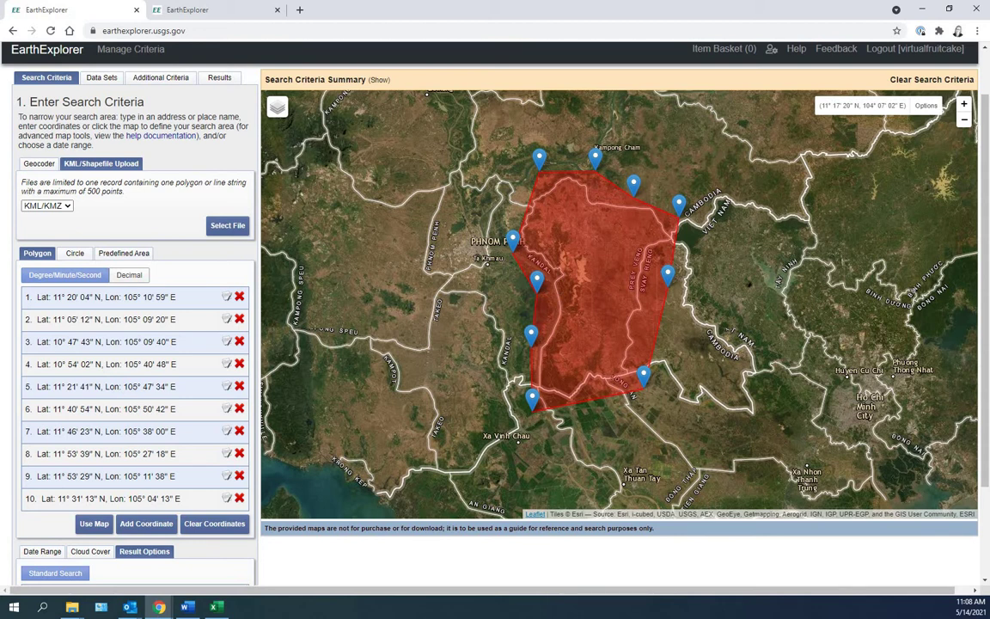
pyautogui.hotkey('alt', 'Tab')
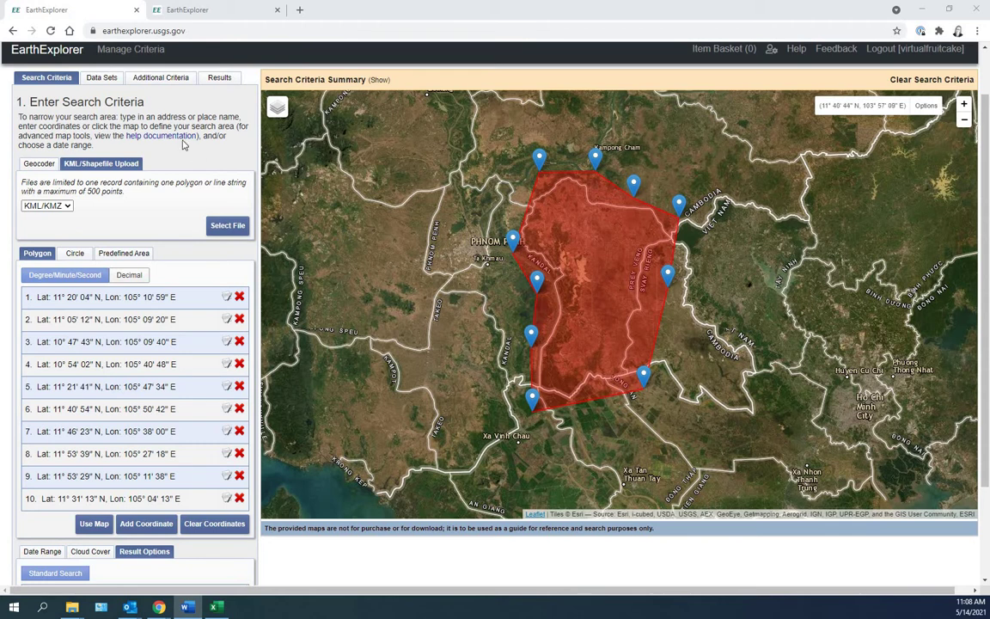
# - Tick SRTM 1 Arc-Second Global under Digital Elevation > SRTM and open its collection info
pyautogui.click(101, 79)
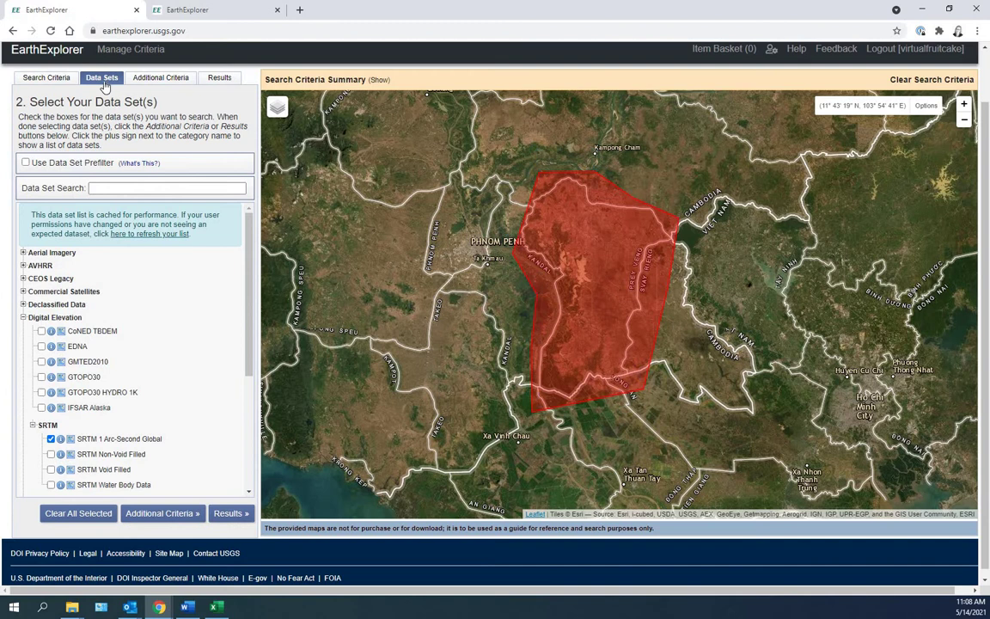
pyautogui.click(23, 317)
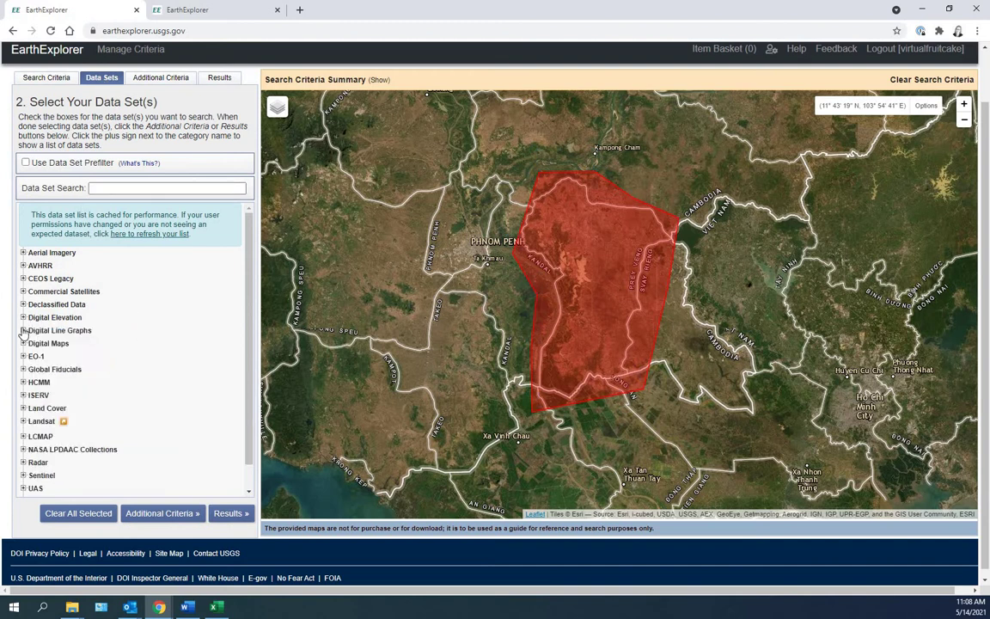
pyautogui.click(24, 317)
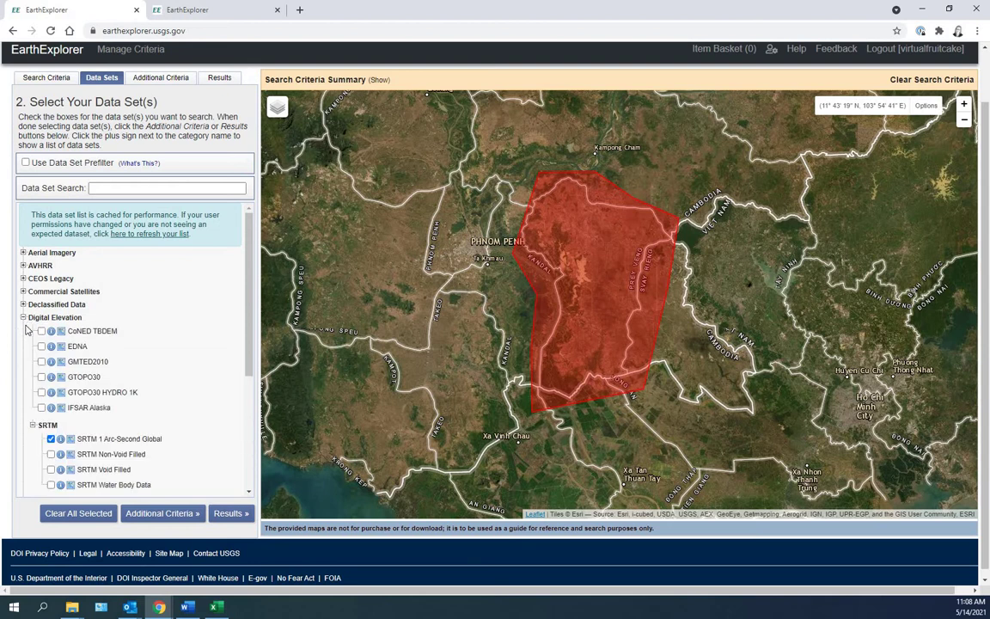
pyautogui.click(32, 426)
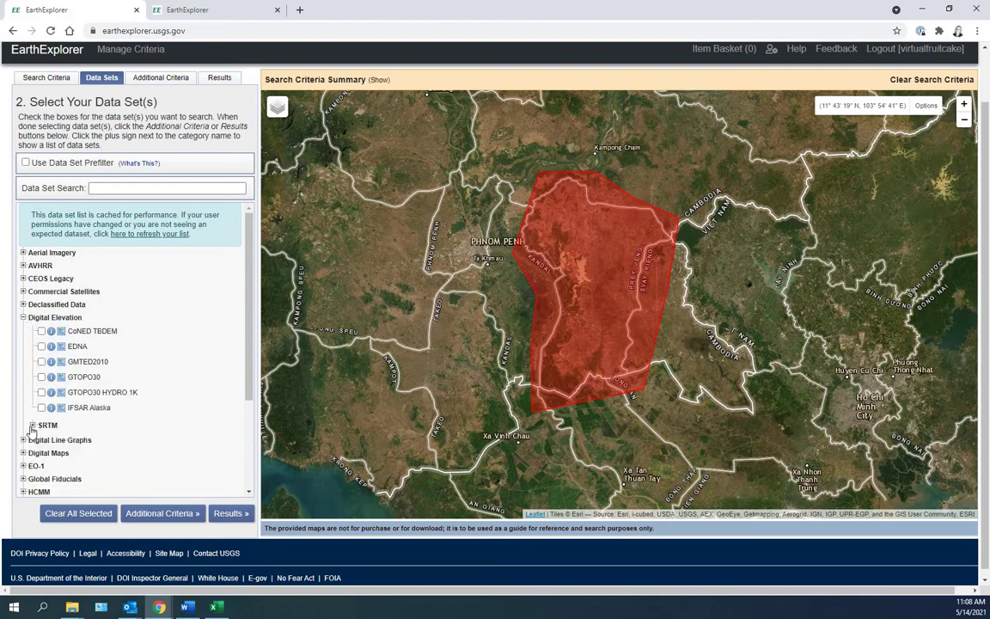
pyautogui.click(31, 426)
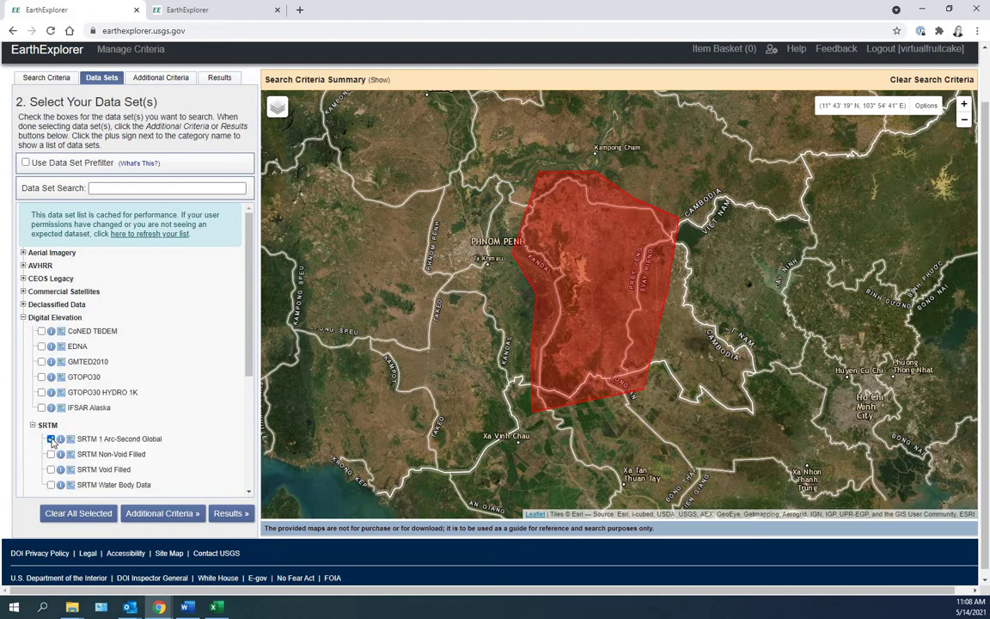
pyautogui.click(51, 439)
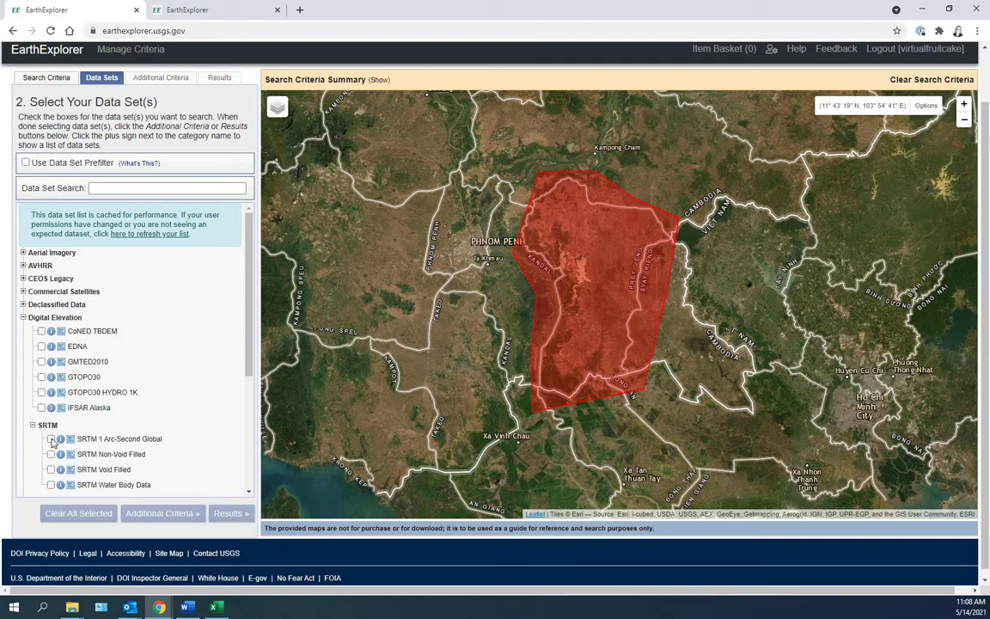
pyautogui.click(51, 439)
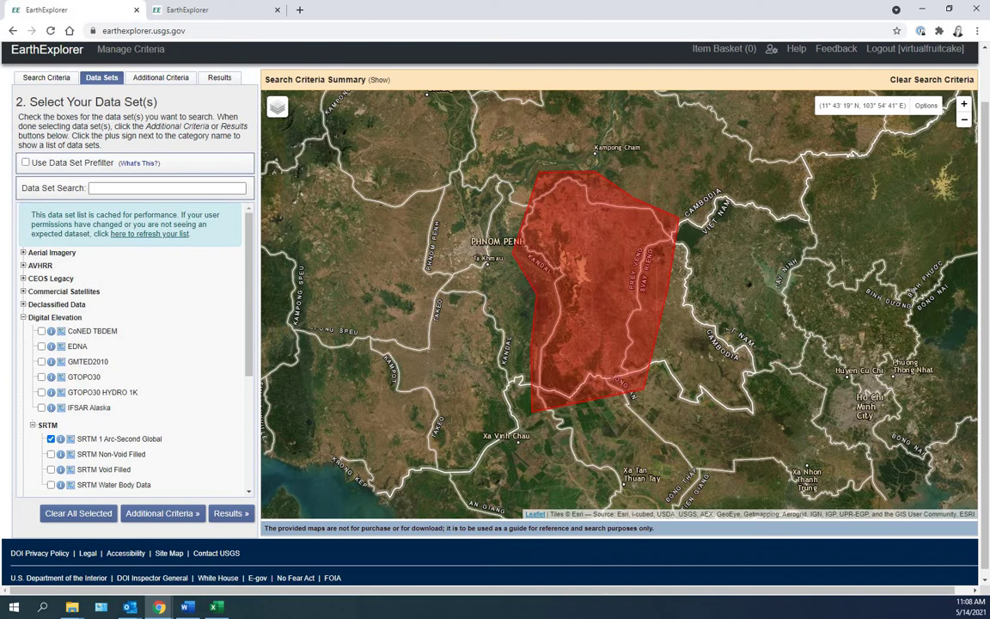
pyautogui.click(60, 440)
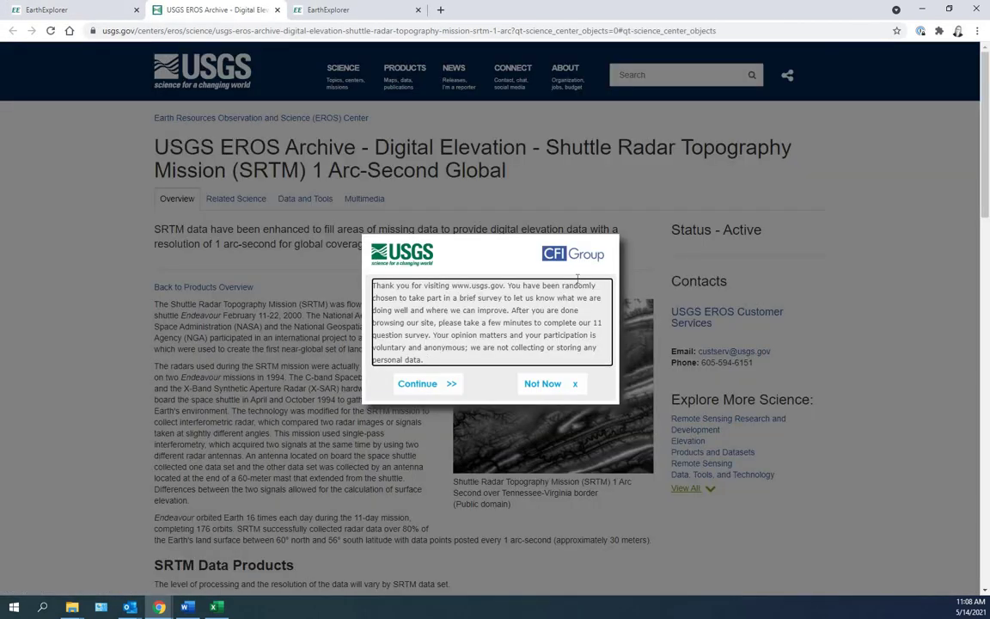
# - Decline the site survey on the SRTM overview page and return to the EarthExplorer tab
pyautogui.click(346, 185)
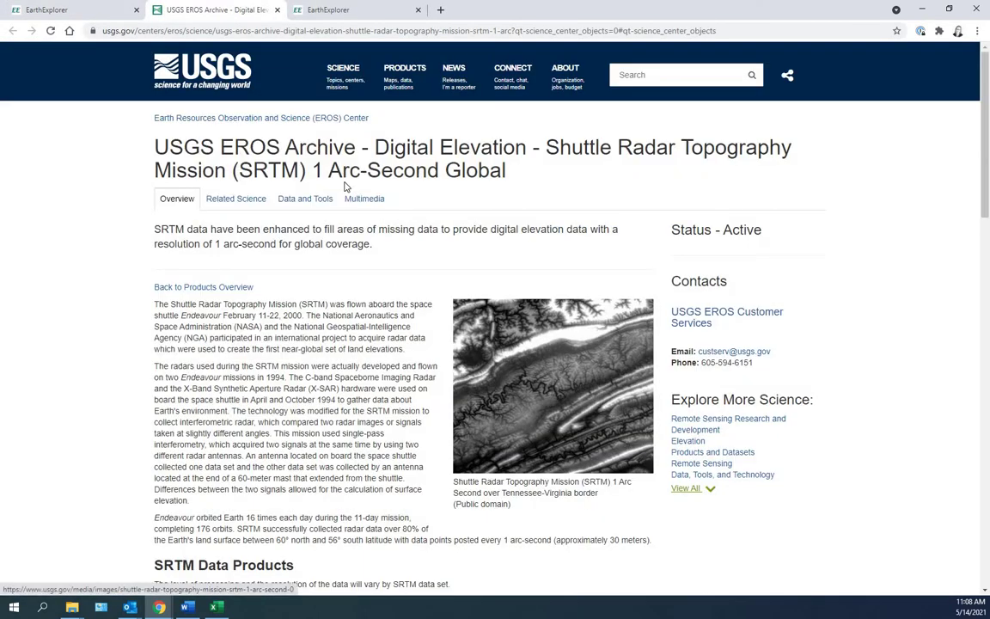
pyautogui.click(77, 10)
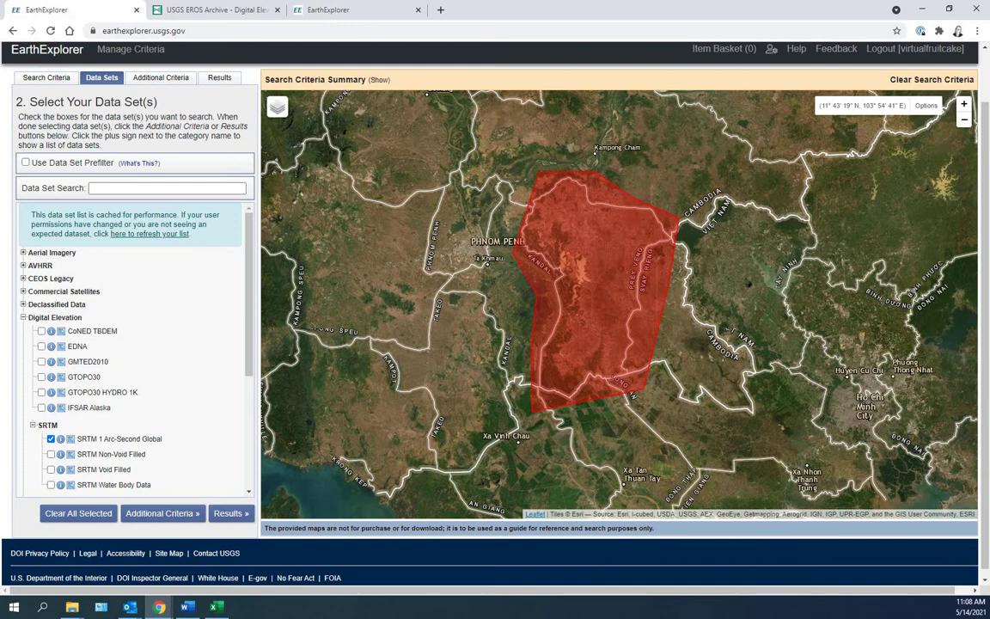
# - Run the search so Results lists the SRTM1N11E105V3 tile
pyautogui.click(159, 79)
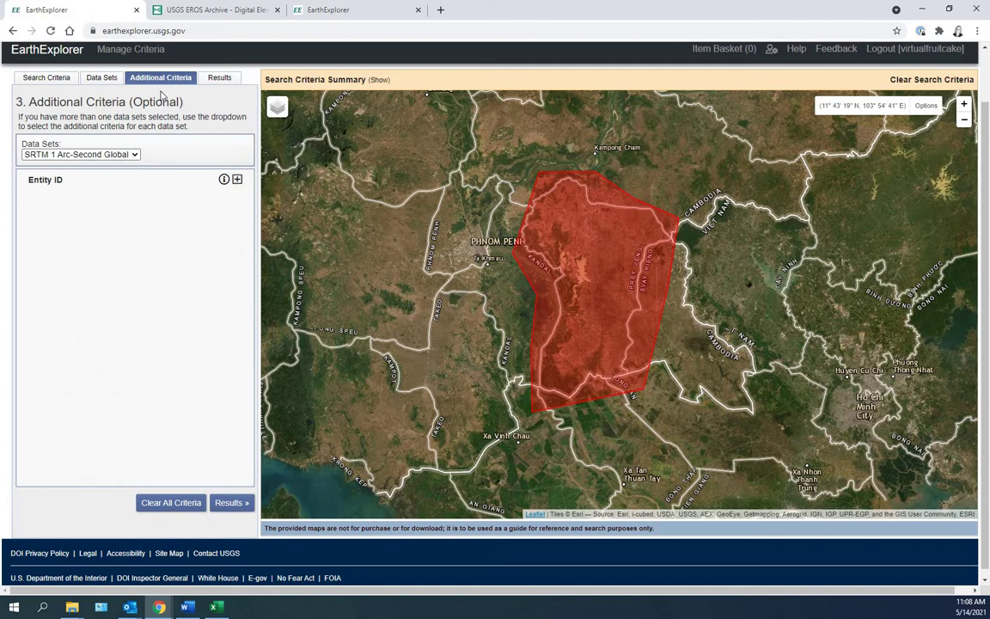
pyautogui.click(219, 78)
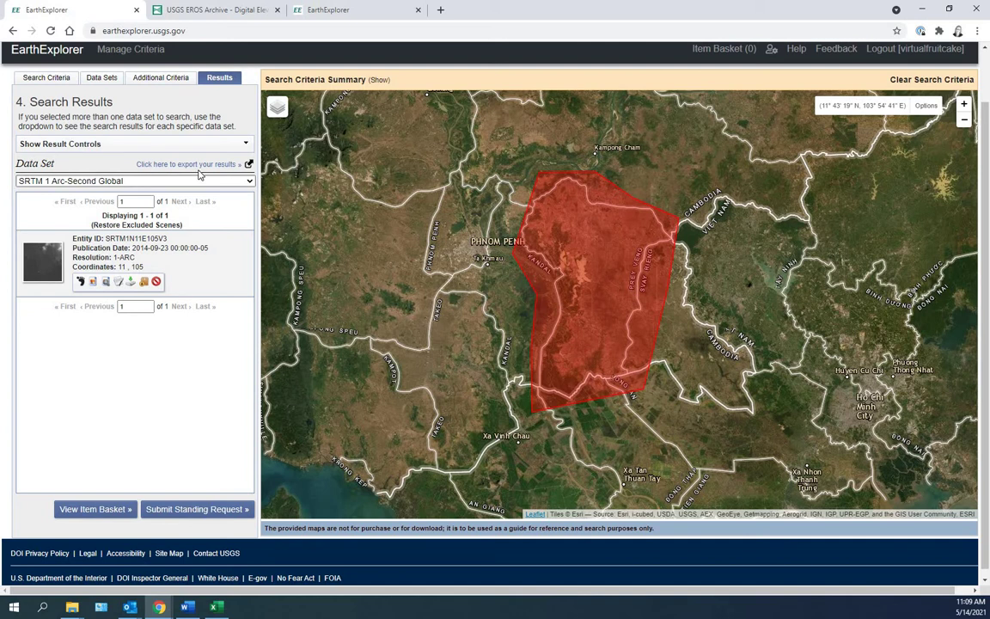
pyautogui.click(248, 165)
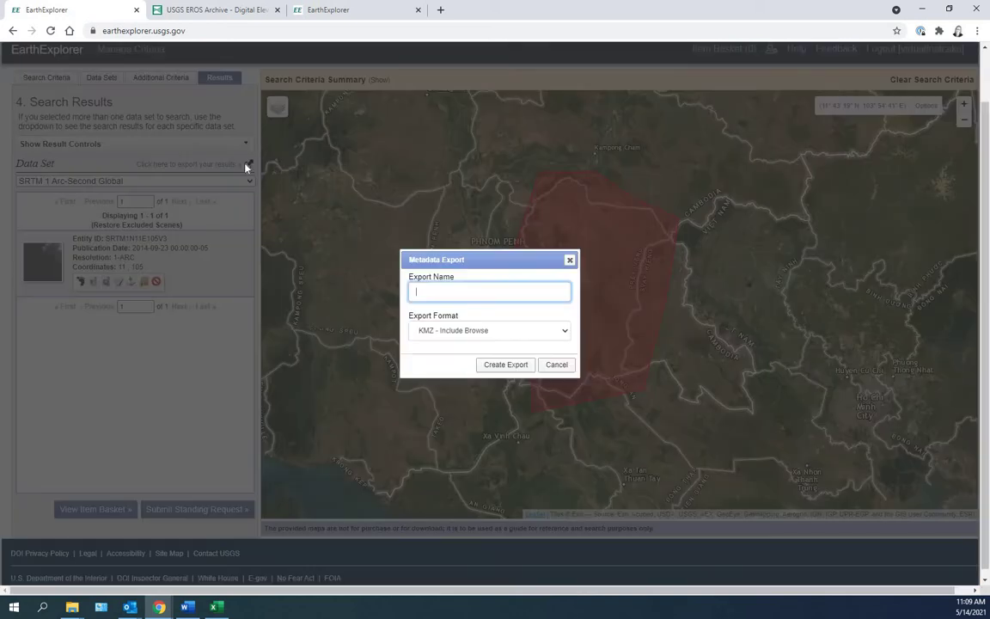
pyautogui.click(565, 334)
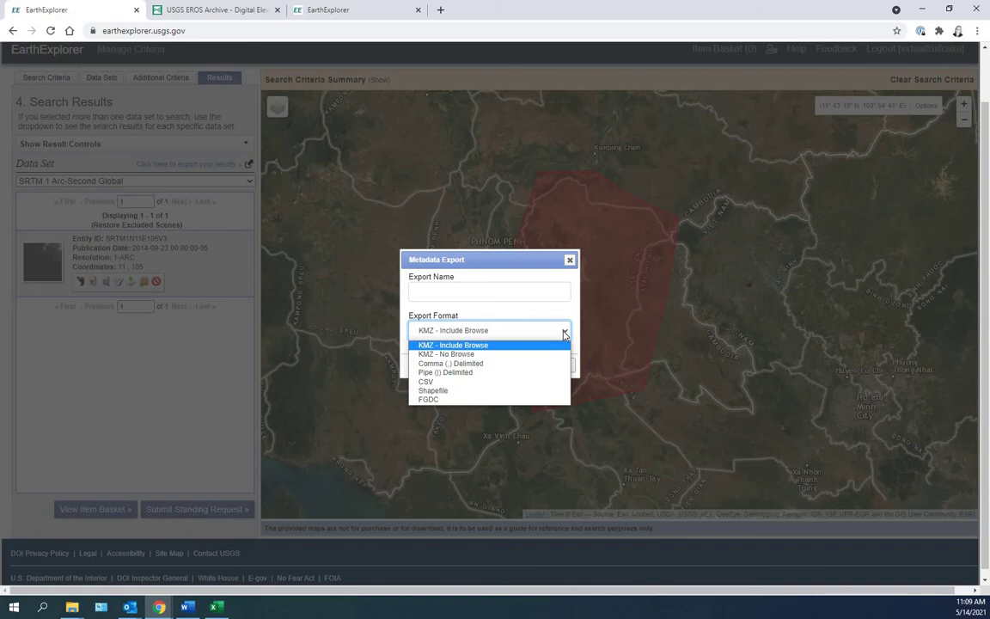
pyautogui.click(569, 261)
pyautogui.click(569, 261)
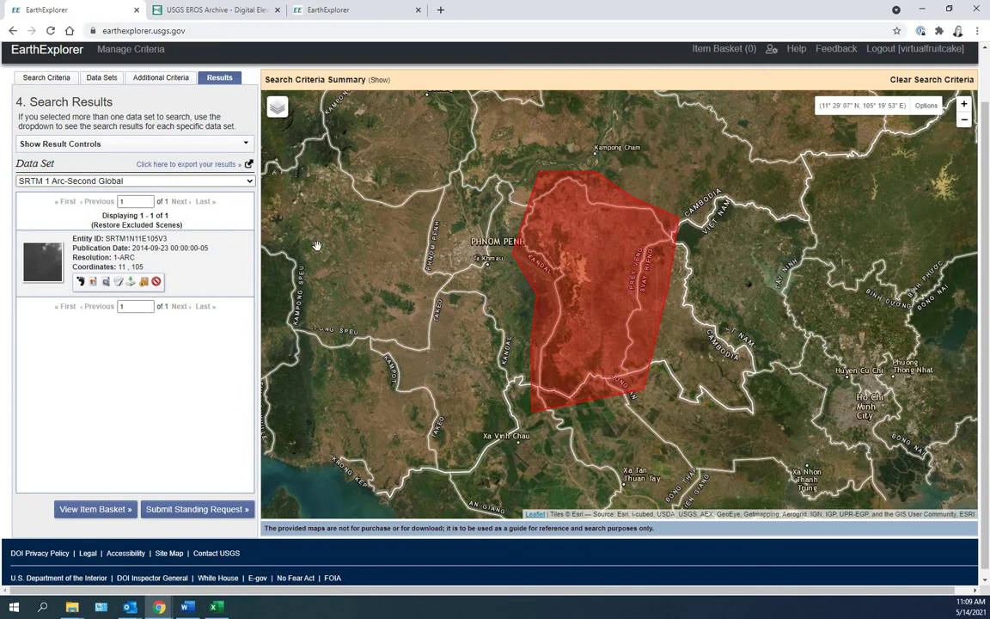
# - Download the SRTM1N11E105V3 tile in GeoTIFF 1 Arc-second format
pyautogui.click(130, 286)
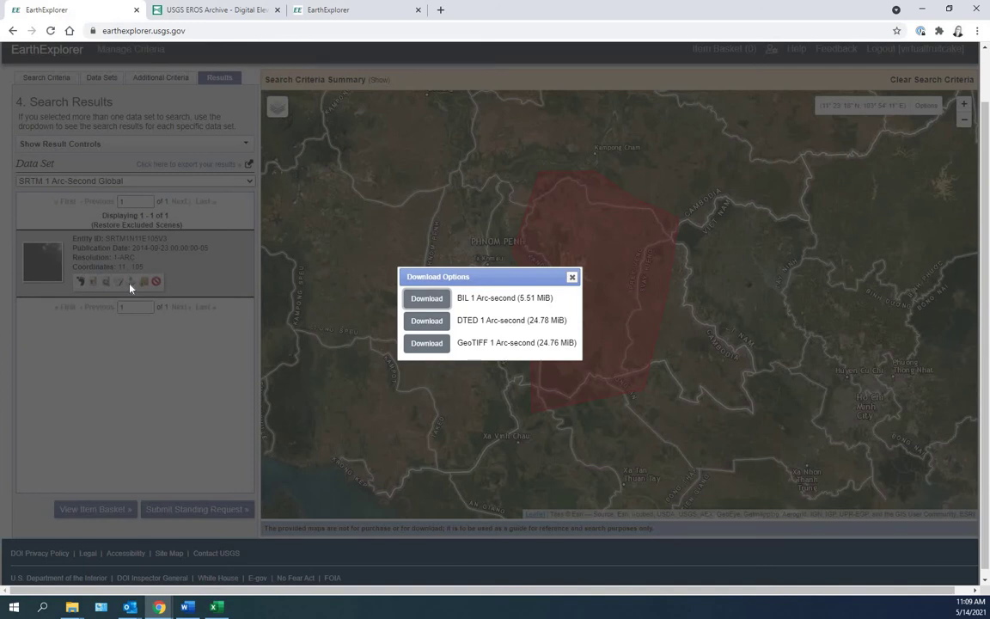
pyautogui.click(427, 343)
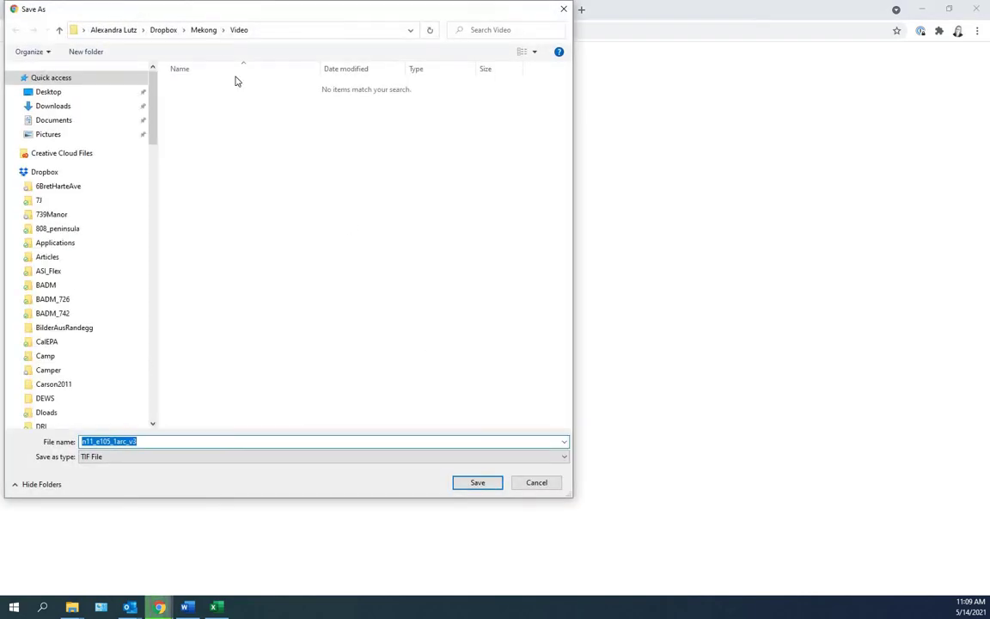
# - Choose the Mekong > EROS_DEM_cambodia folder as the save location for n11_e105_1arc_v3
pyautogui.click(203, 31)
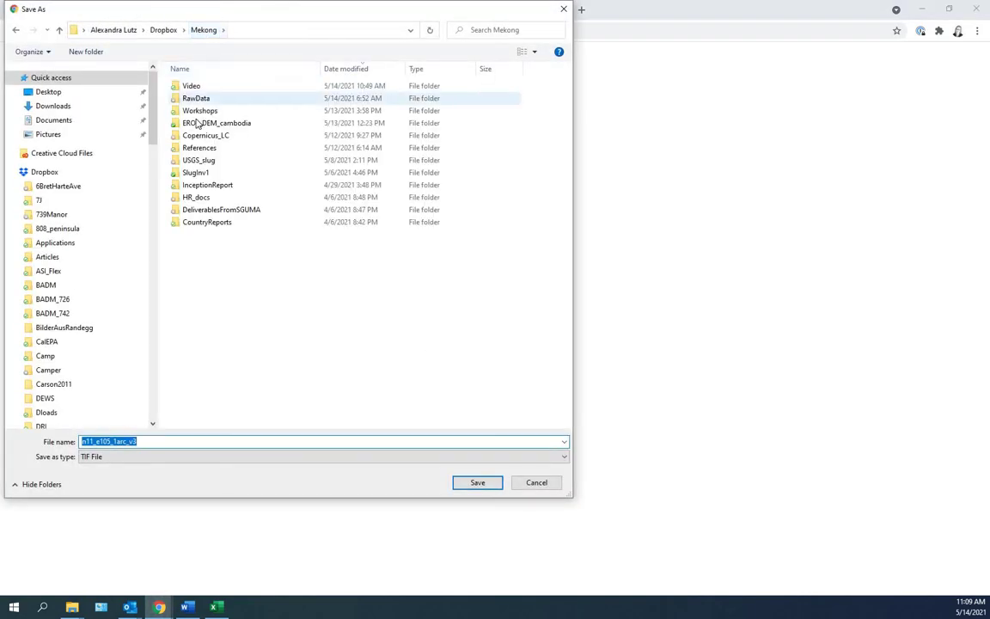
pyautogui.doubleClick(206, 123)
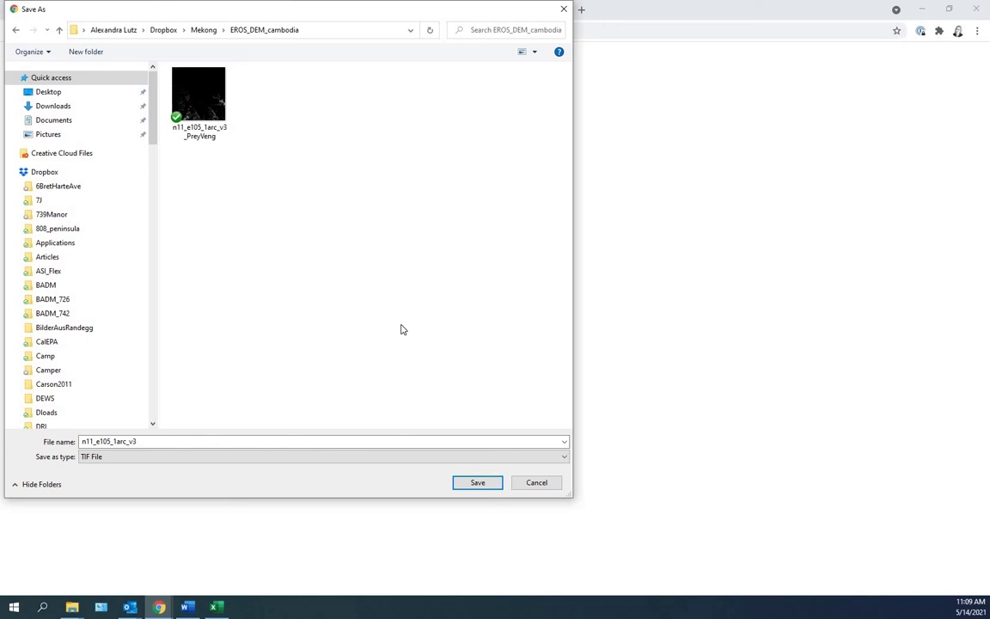
pyautogui.click(186, 606)
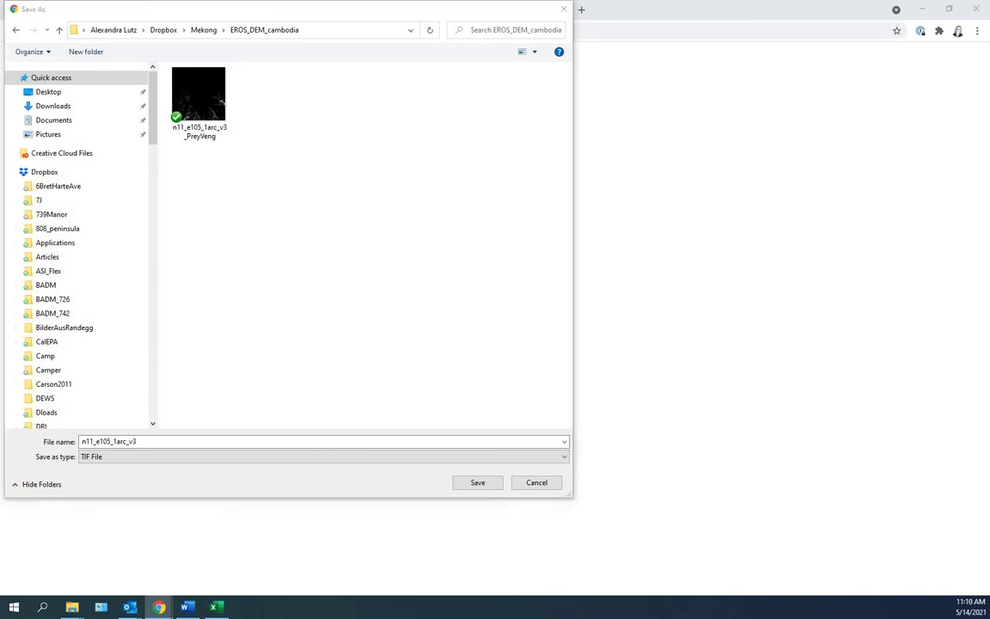